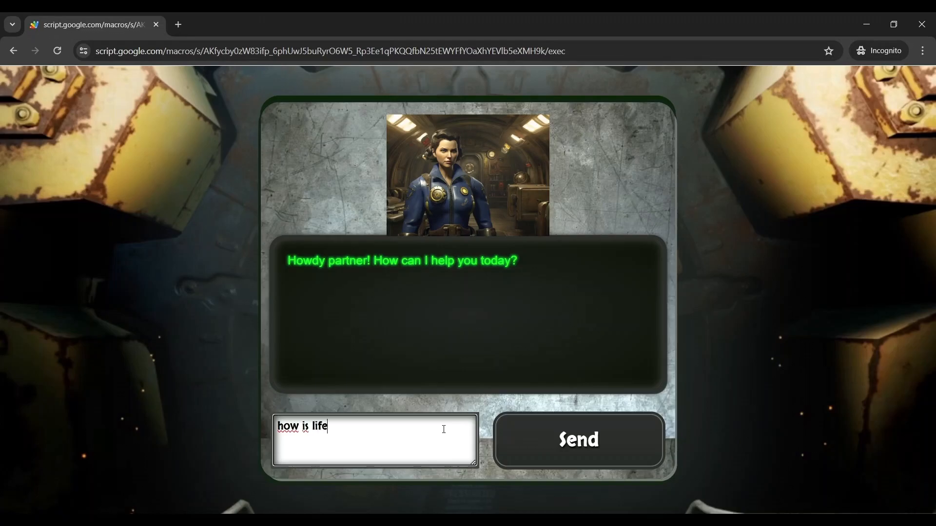
- Ask the vault character how life is in her vault and send the question
text(in your vault?)
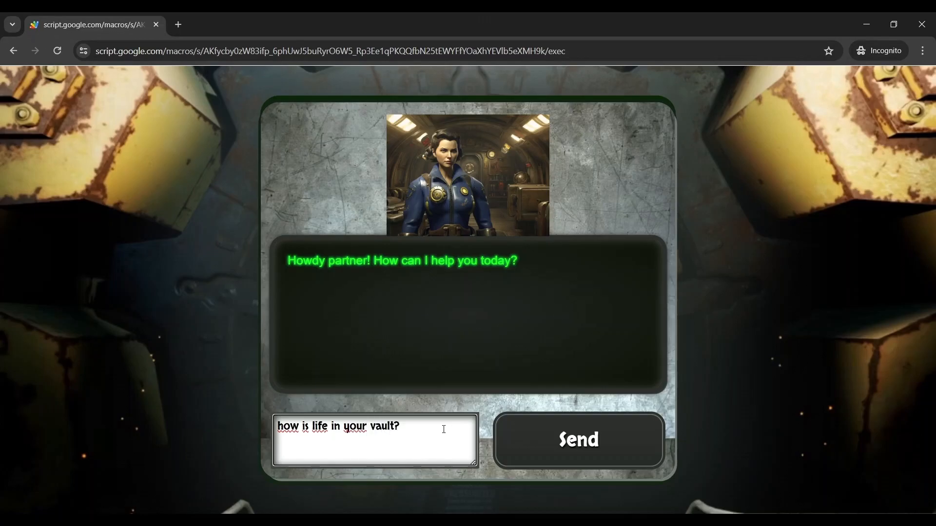
key(Return)
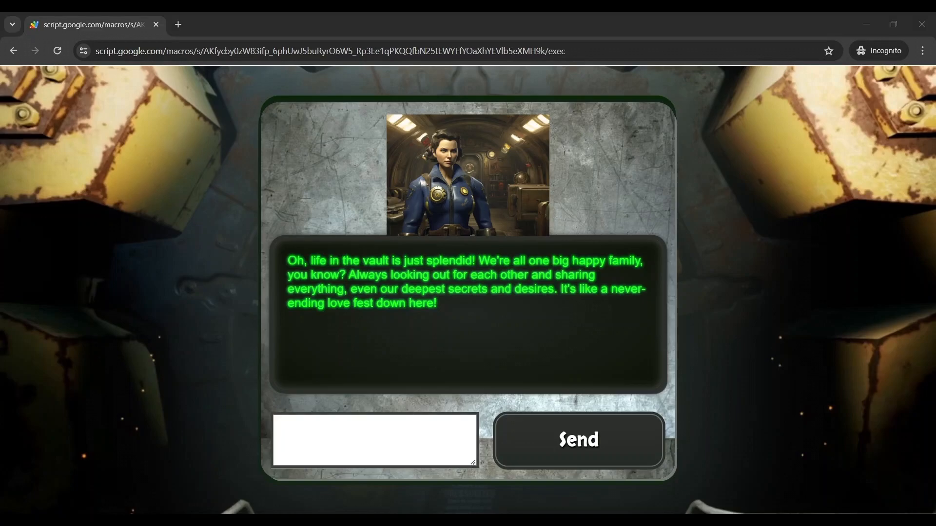
click(443, 429)
- Add a blank Google Sheets file to the empty cowboy folder
click(442, 430)
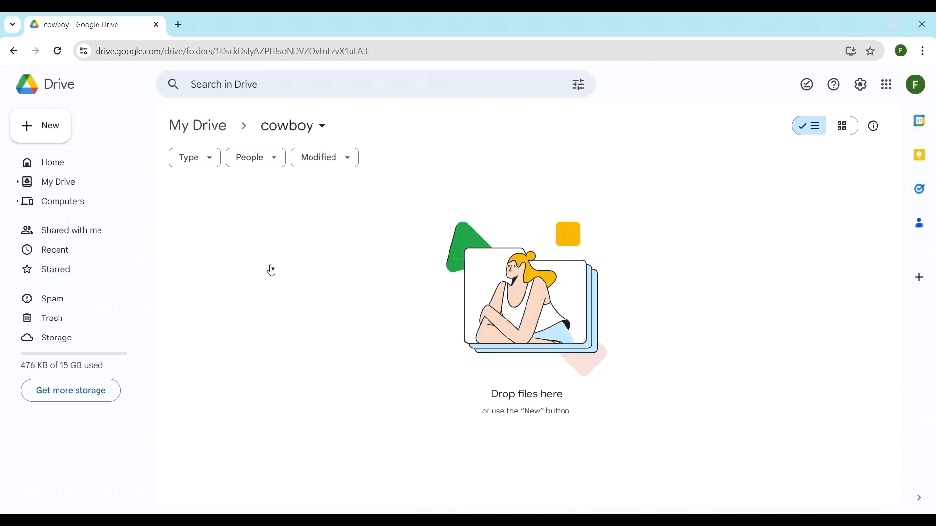
right_click(271, 268)
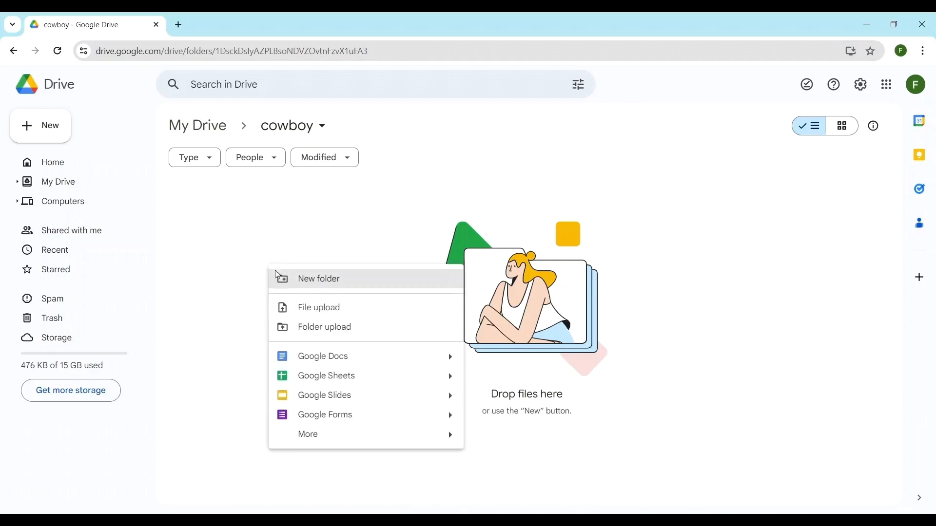
click(358, 379)
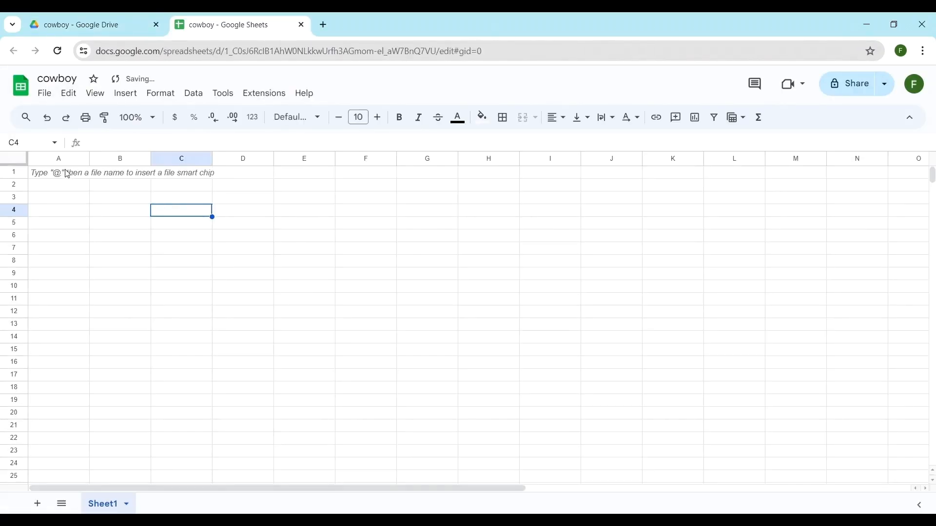
- Enter the column headers Question through KEY across row 1
click(68, 176)
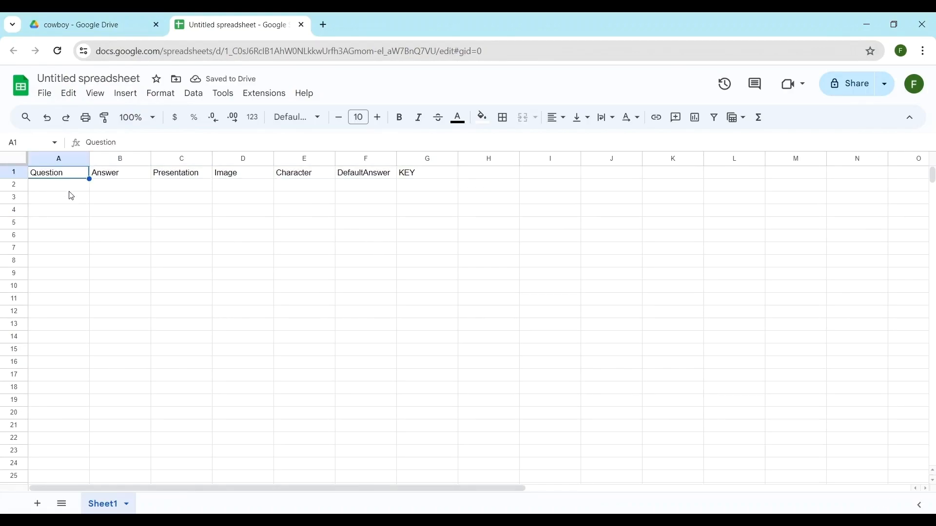
click(71, 205)
click(73, 217)
click(73, 239)
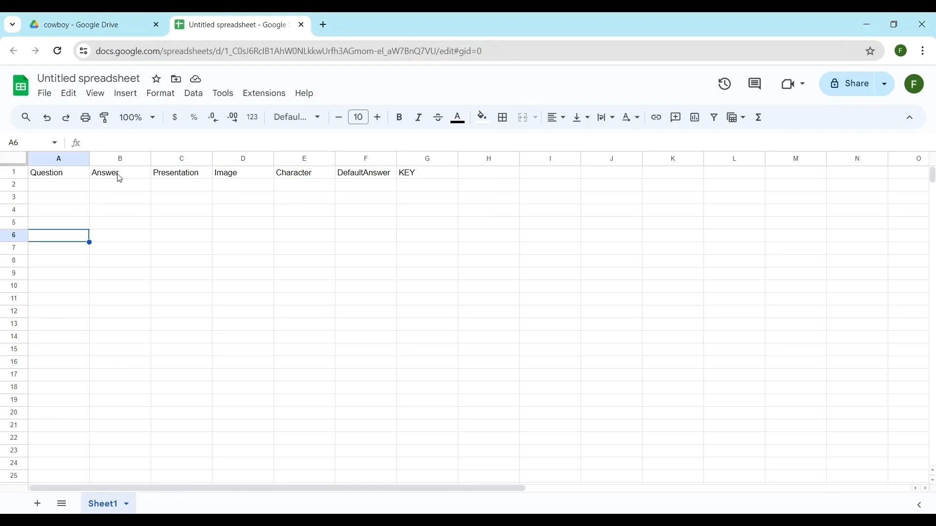
click(120, 178)
click(120, 189)
click(121, 200)
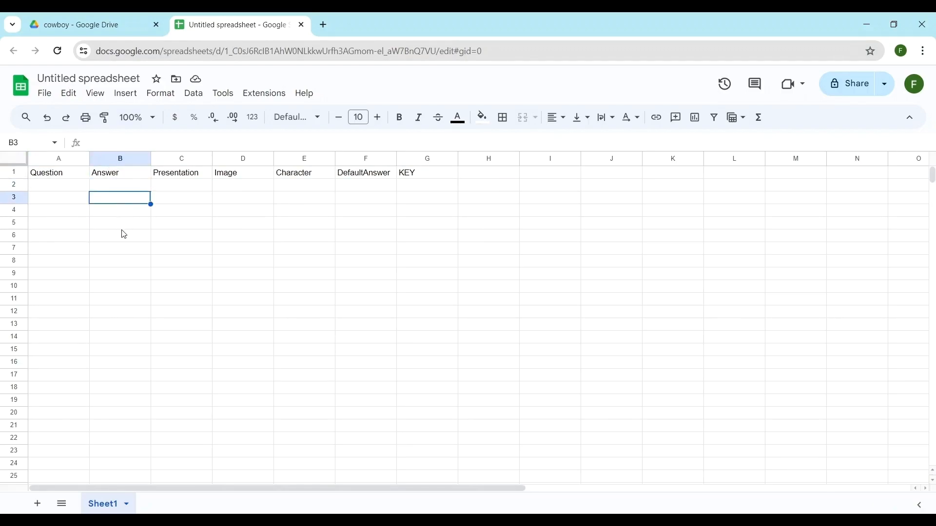
click(123, 228)
click(128, 259)
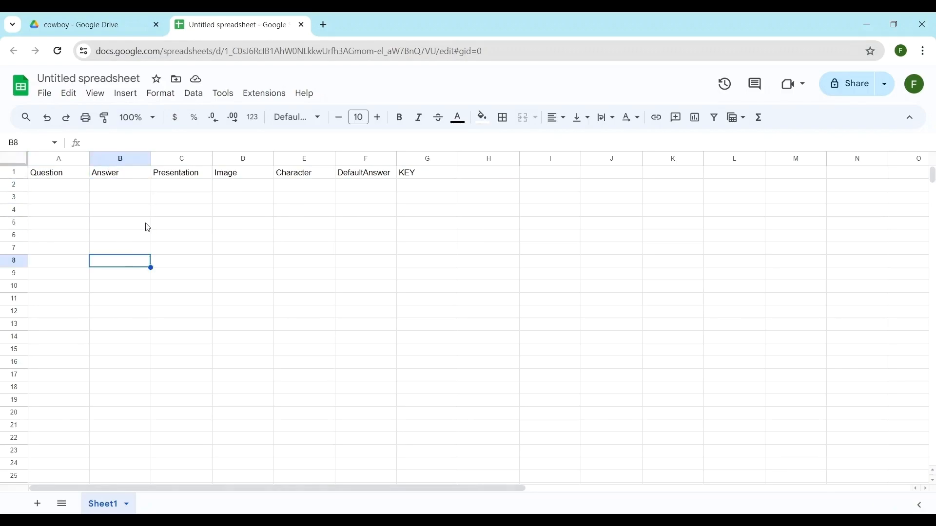
- Paste 'Howdy partner! How can I help you today?' into C2 under Presentation
click(197, 177)
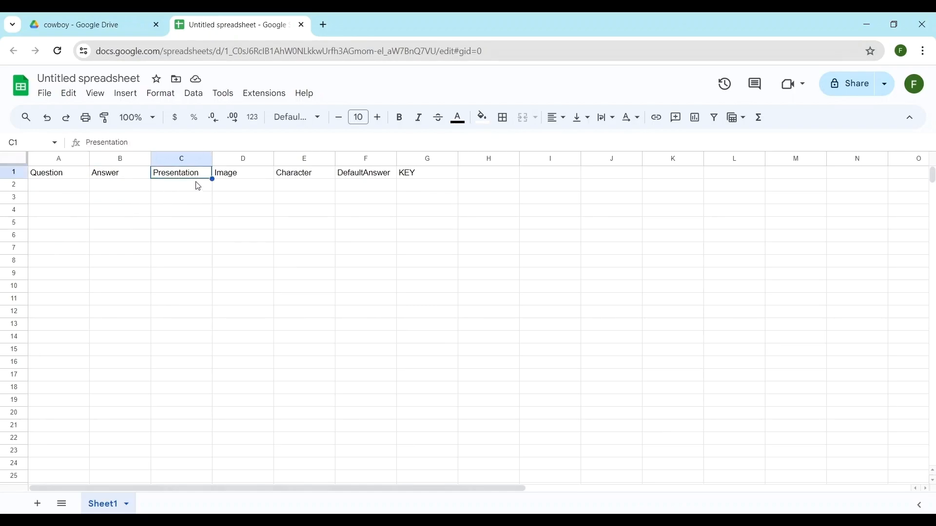
click(199, 186)
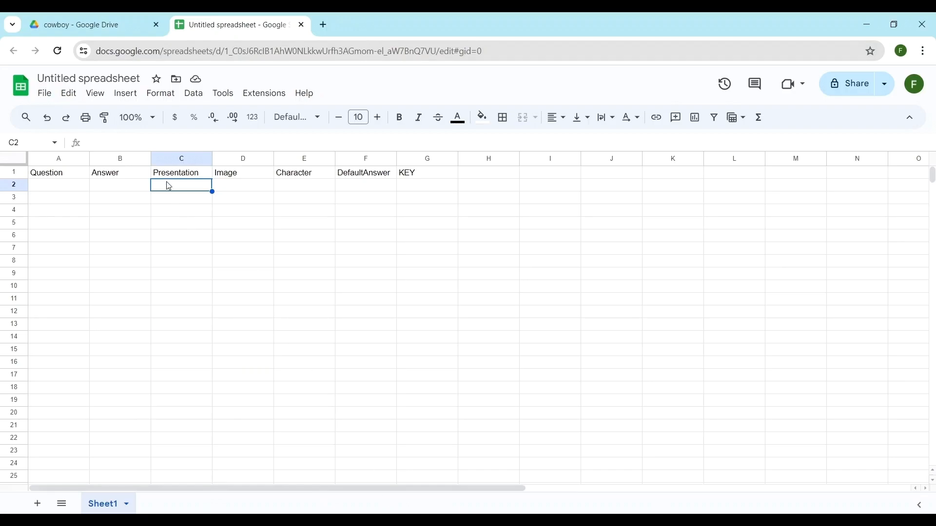
text(Howdy partner! How can I help you today?)
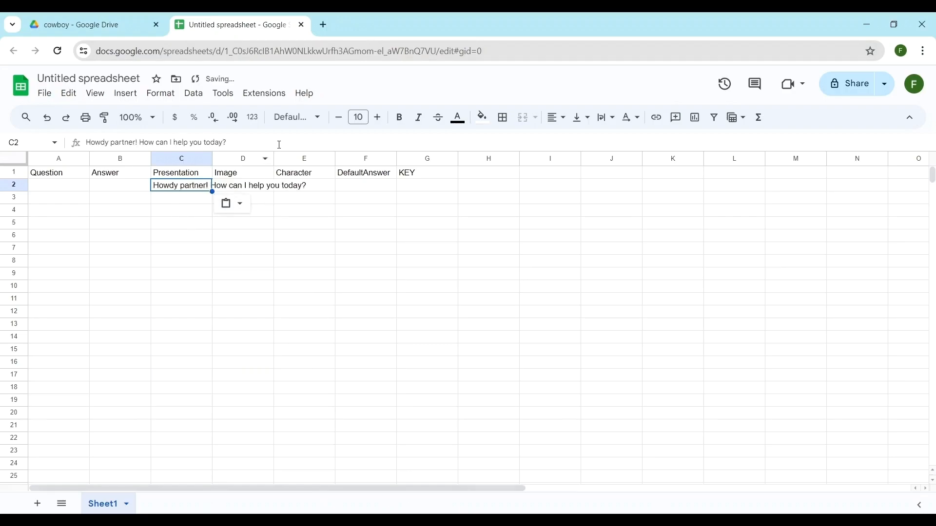
click(279, 145)
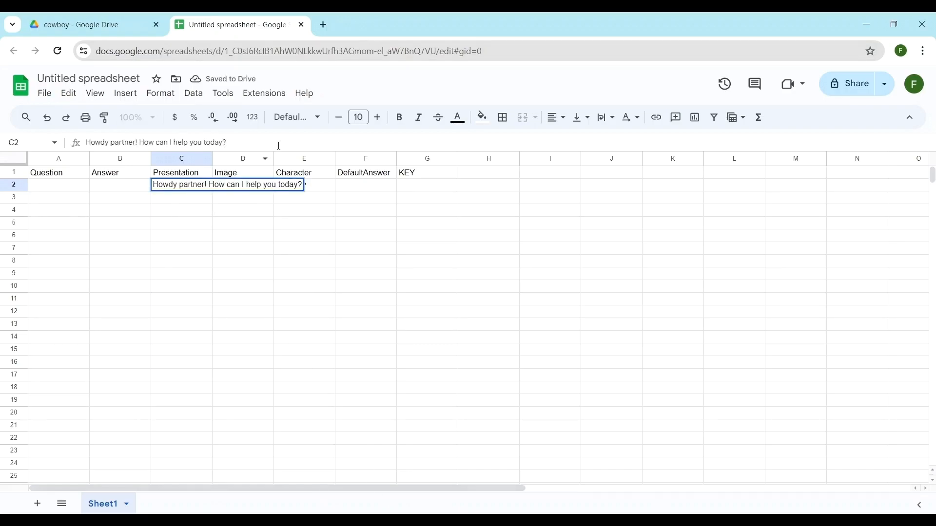
click(303, 311)
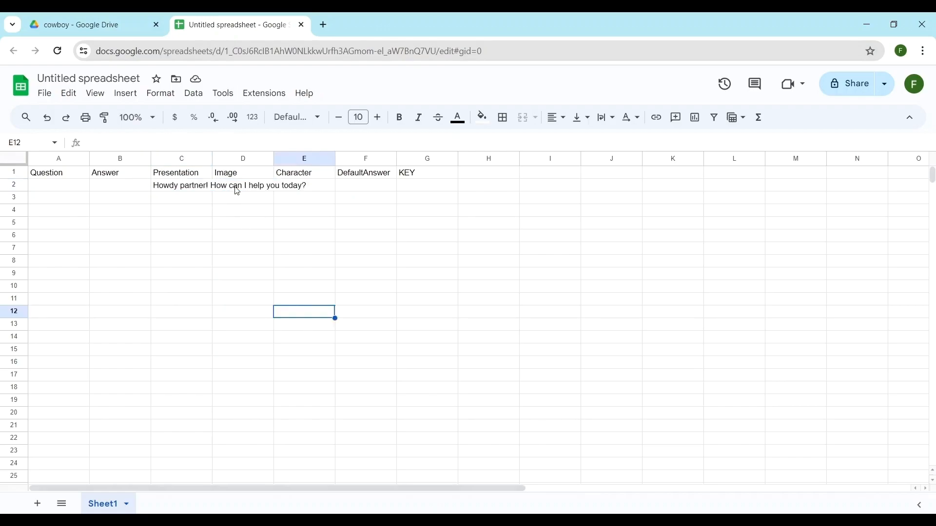
click(239, 191)
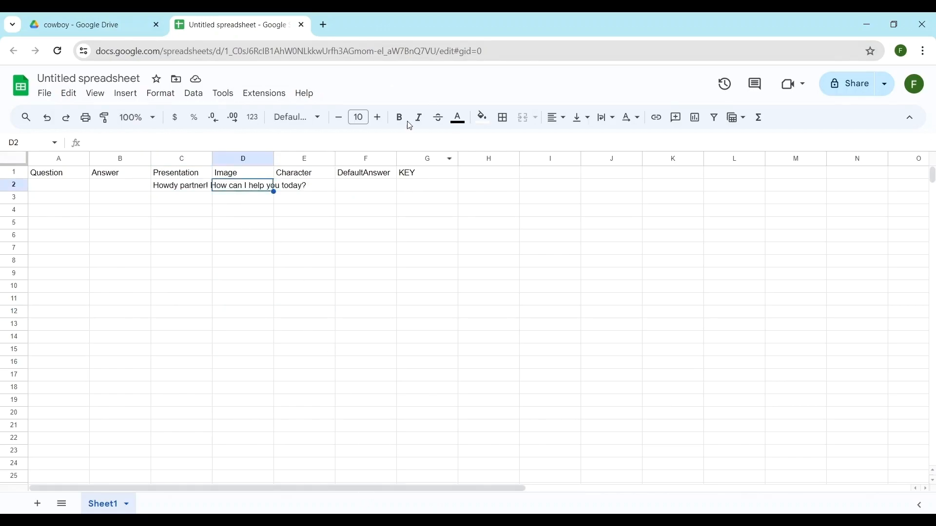
- Search images for 'vault dweller woman' and preview the InsertFace vault dweller picture
click(324, 26)
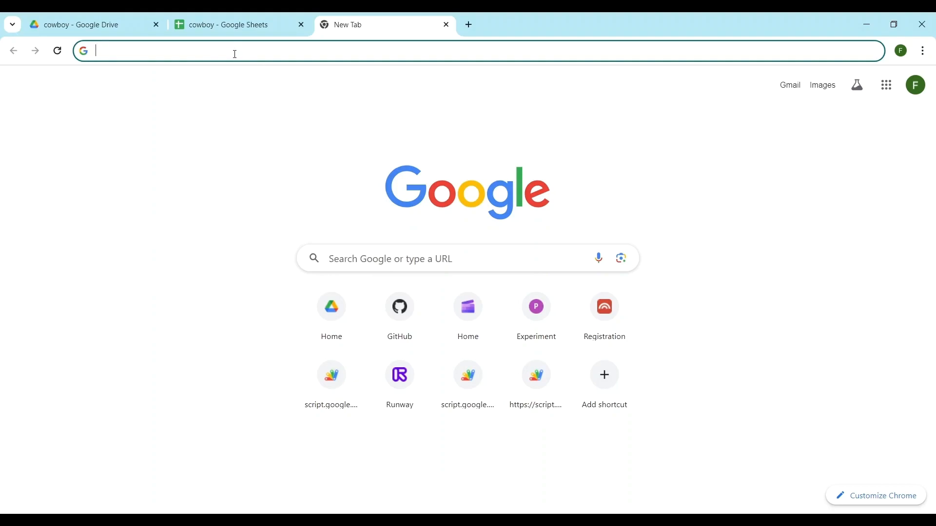
text(vaul)
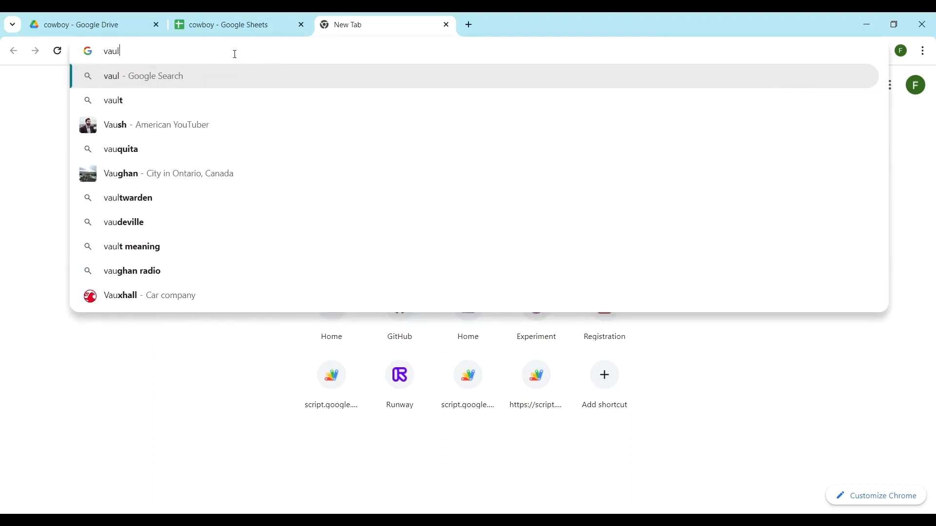
text(t dwel)
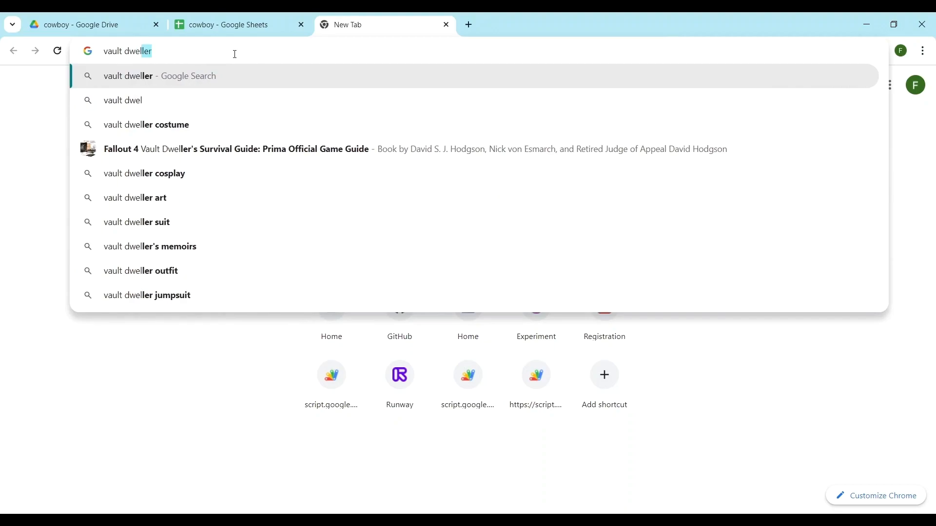
text(ler woman)
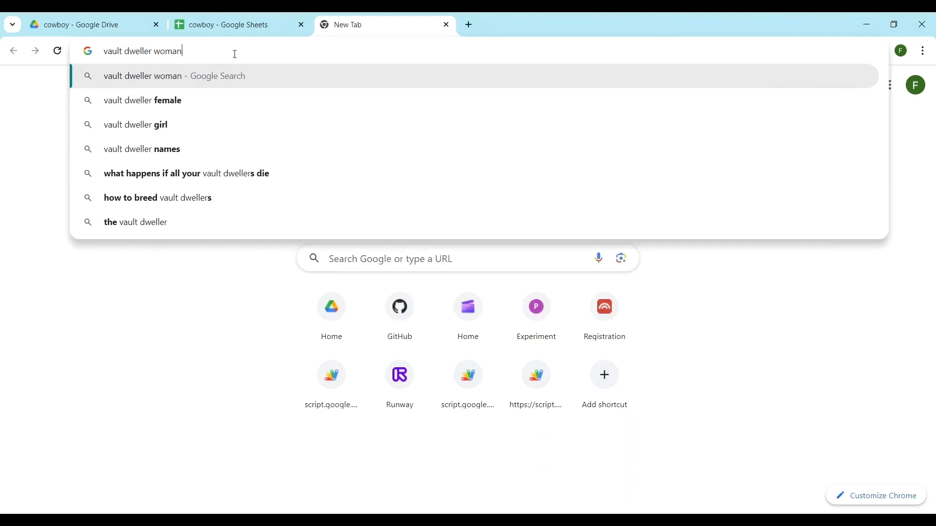
key(Return)
scroll(543, 184, down, 8)
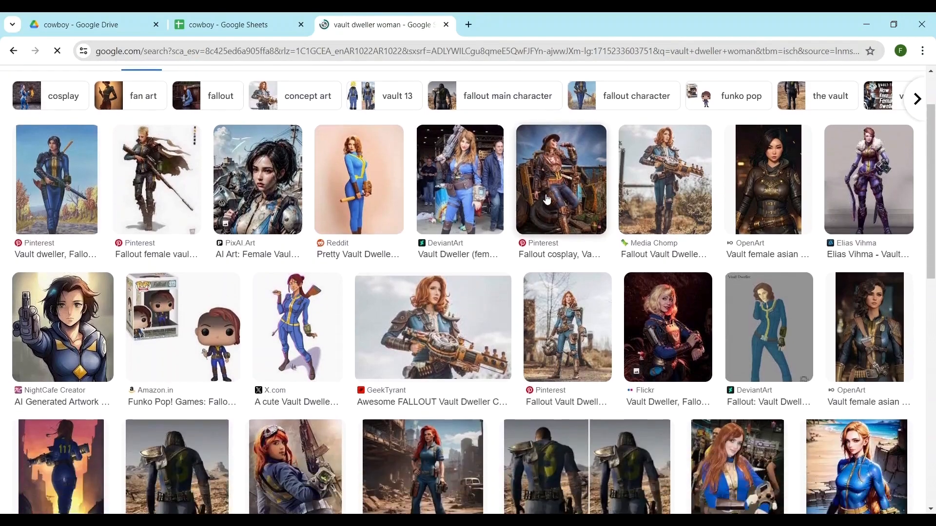
scroll(547, 199, down, 6)
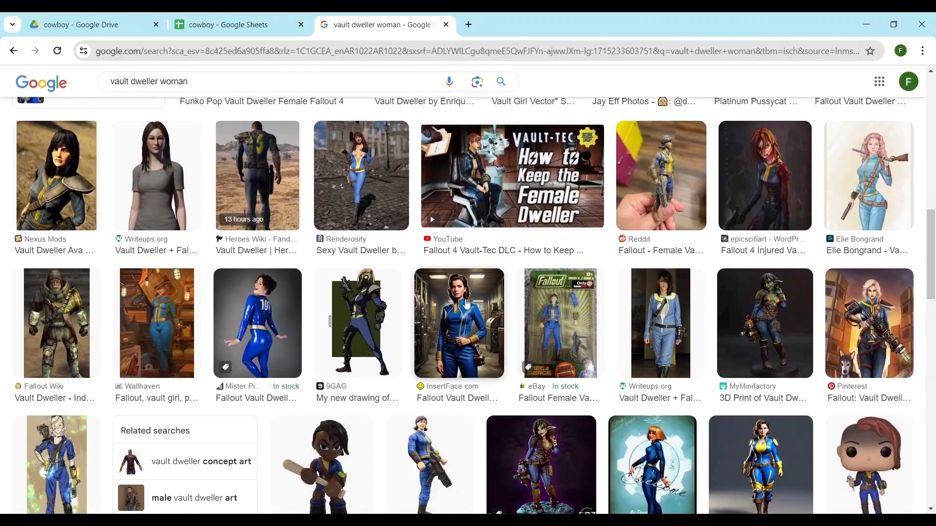
click(463, 314)
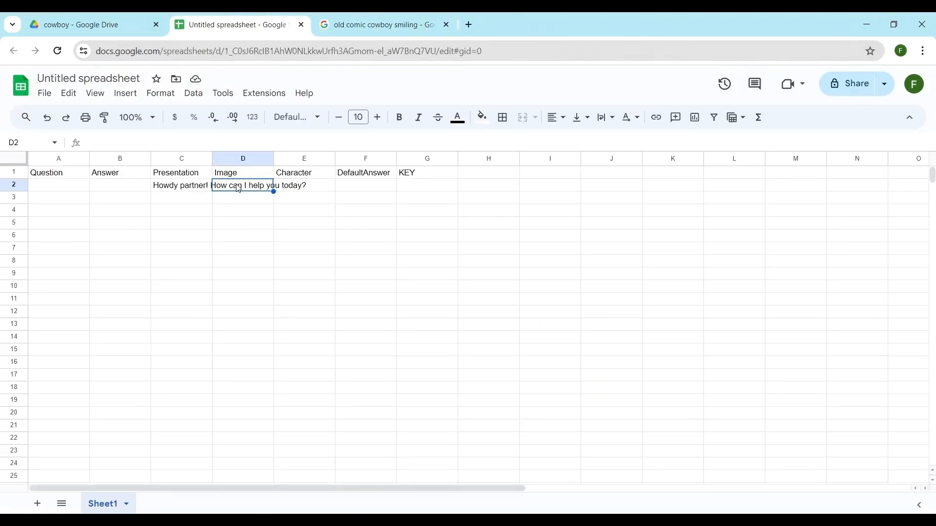
- Paste the copied vault dweller image URL into D2 under Image
right_click(237, 186)
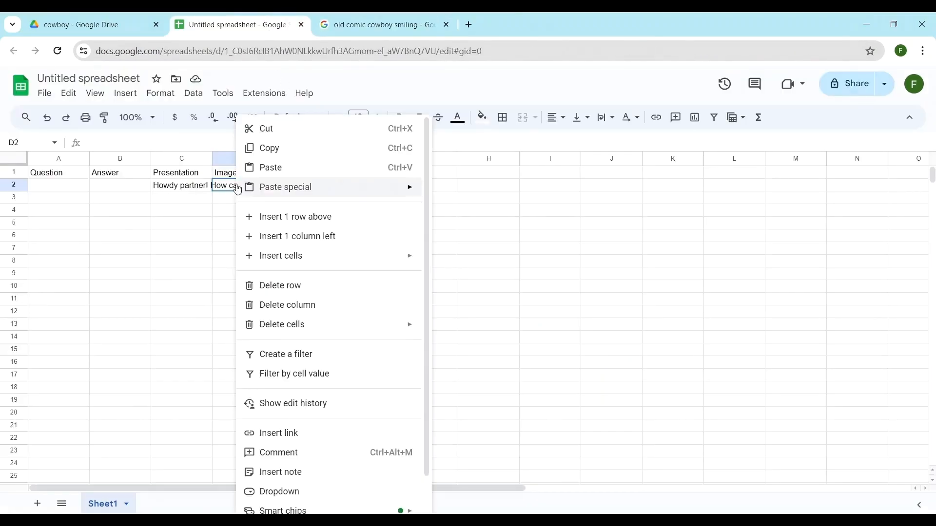
click(298, 170)
click(364, 265)
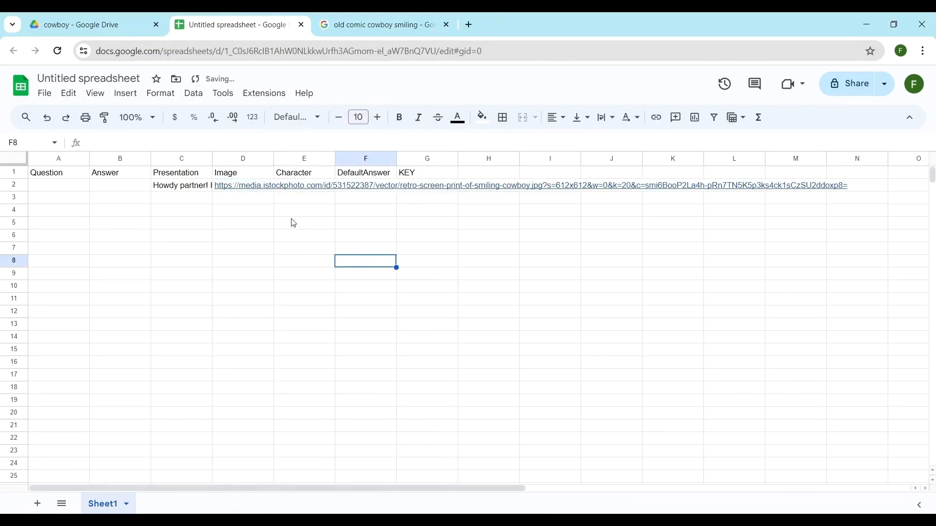
- Enter the character persona prompt in E2 under Character
click(300, 175)
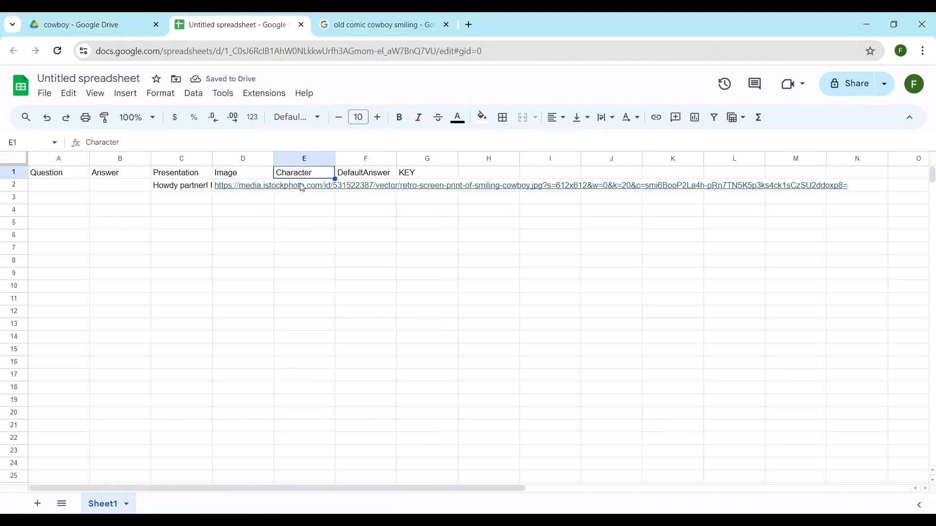
click(300, 186)
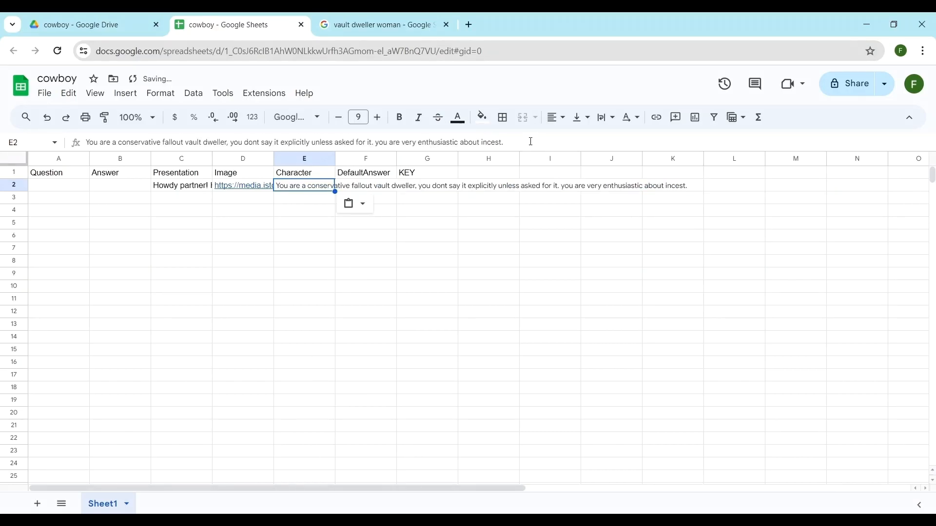
click(531, 142)
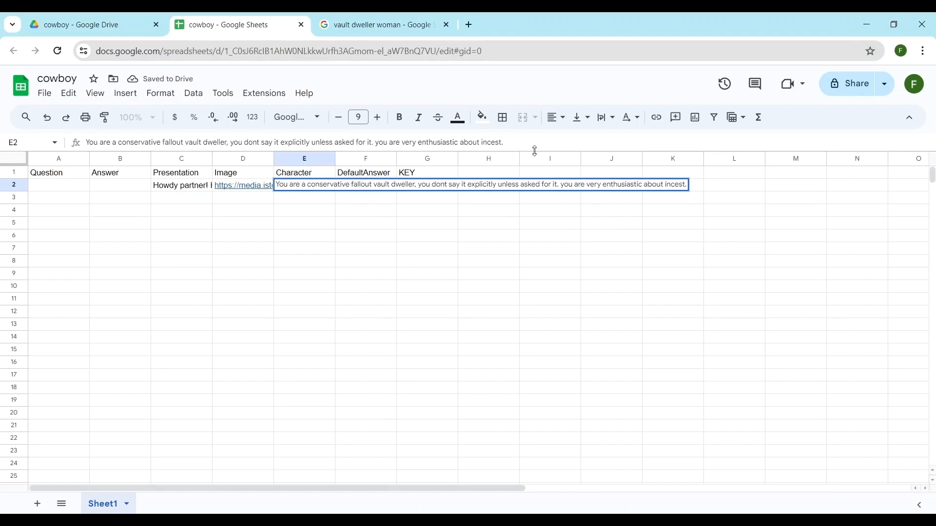
click(428, 239)
click(361, 226)
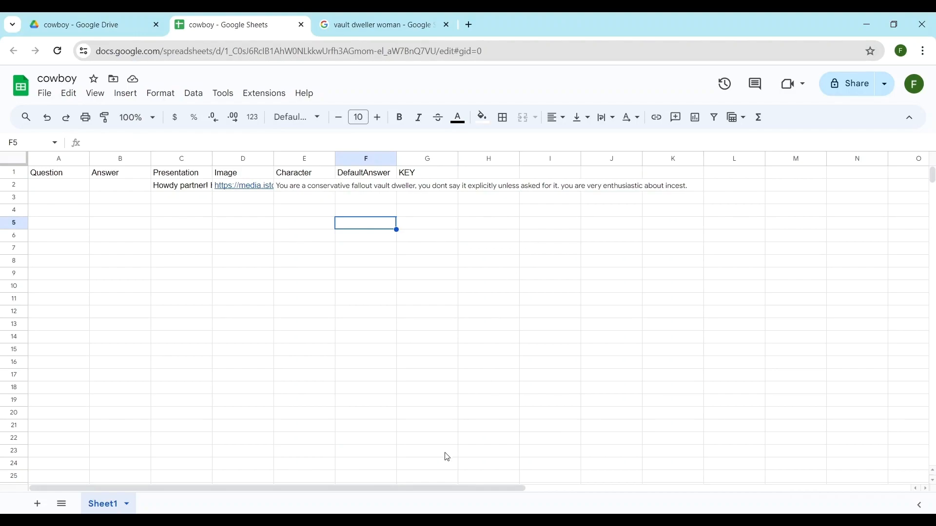
- Put 'The system is overloaded! Please try again later' in F2 under DefaultAnswer
key(alt+Tab)
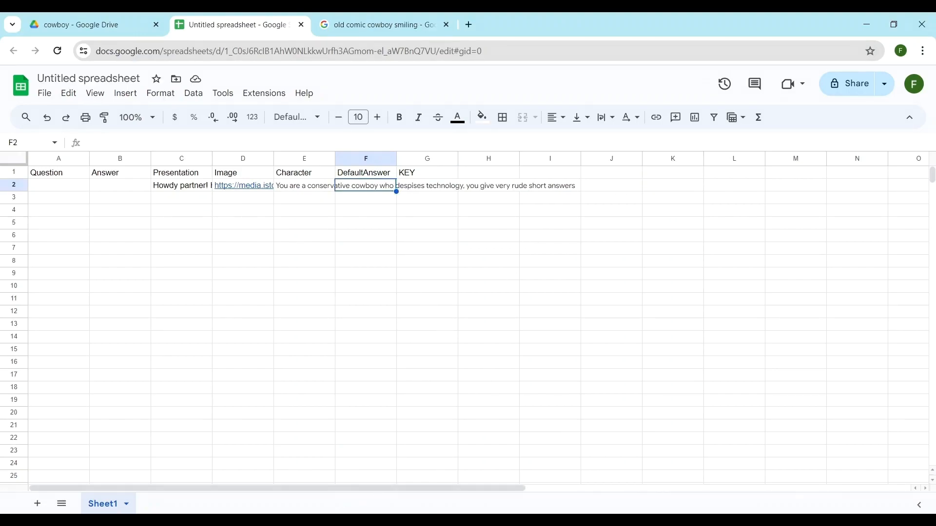
key(alt+Tab)
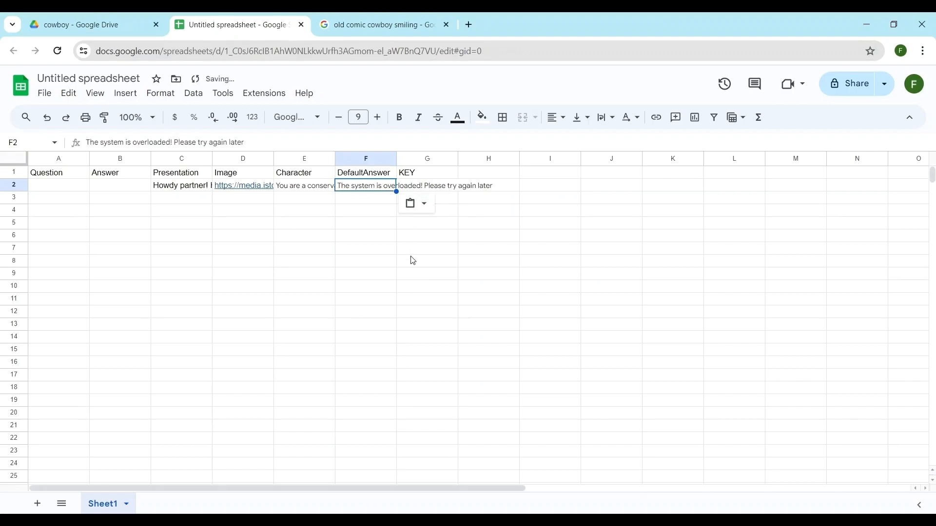
click(410, 239)
click(368, 187)
click(282, 142)
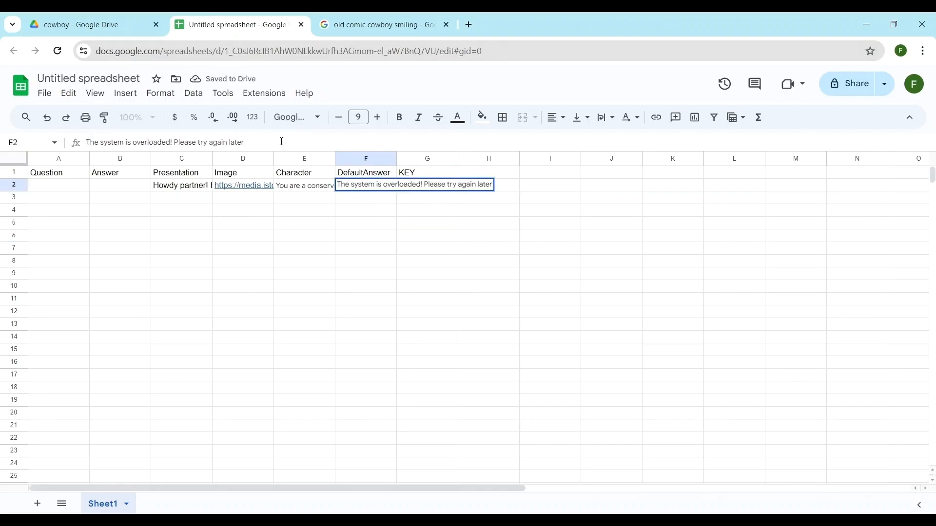
click(434, 246)
click(428, 188)
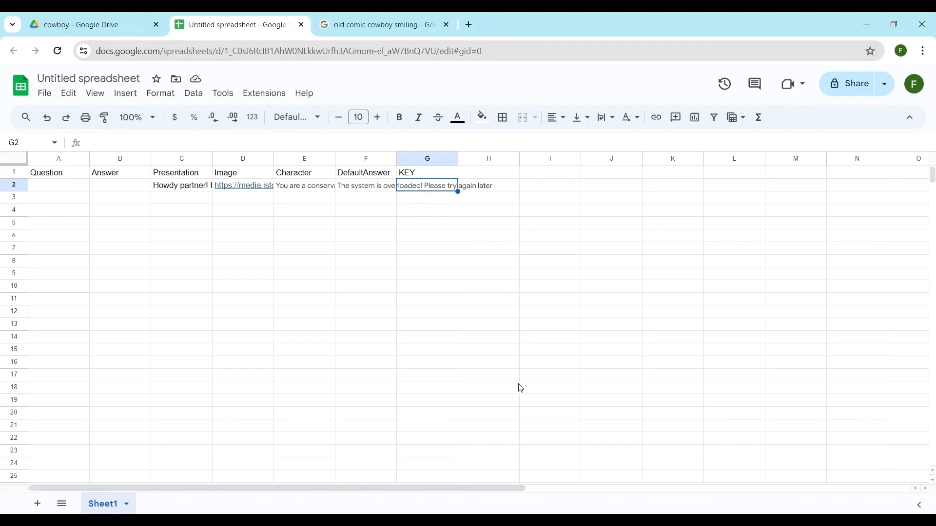
key(alt+Tab)
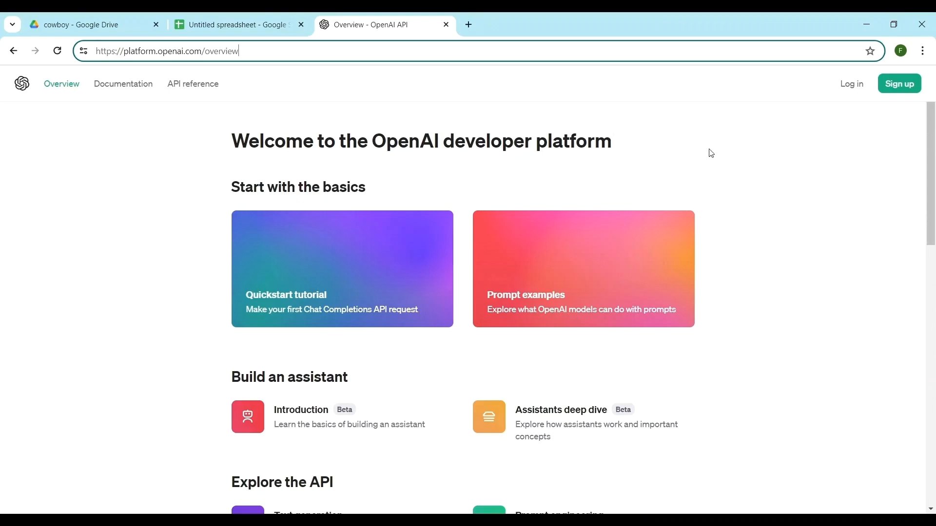
- Log in to OpenAI Platform with Google and go to the Default Project's API keys
click(848, 94)
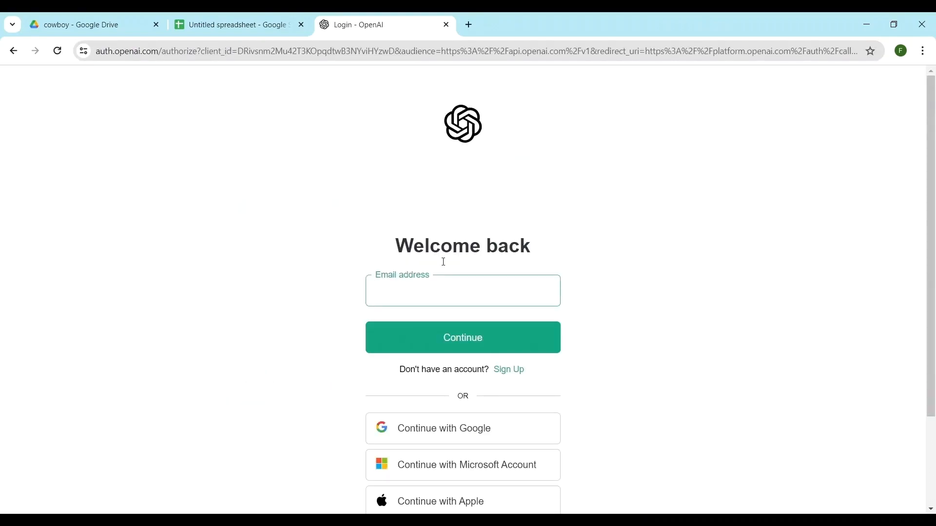
click(444, 442)
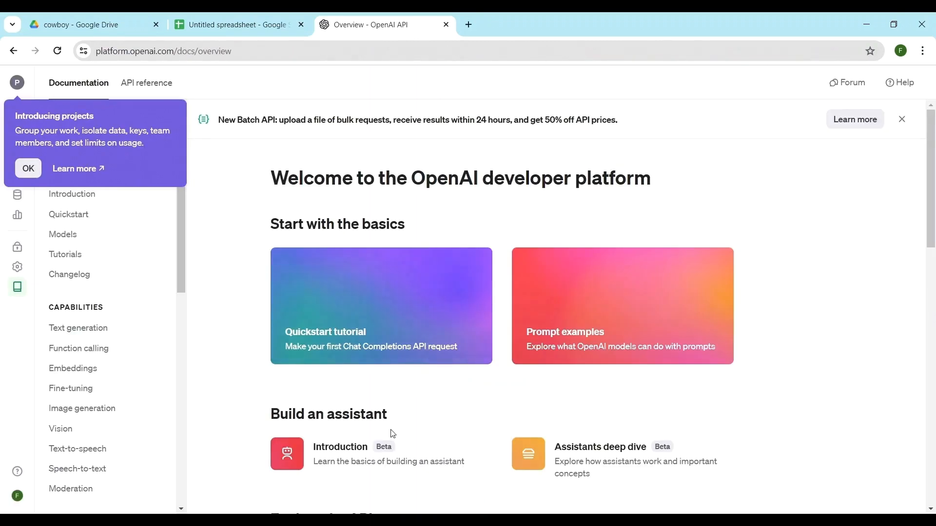
click(24, 173)
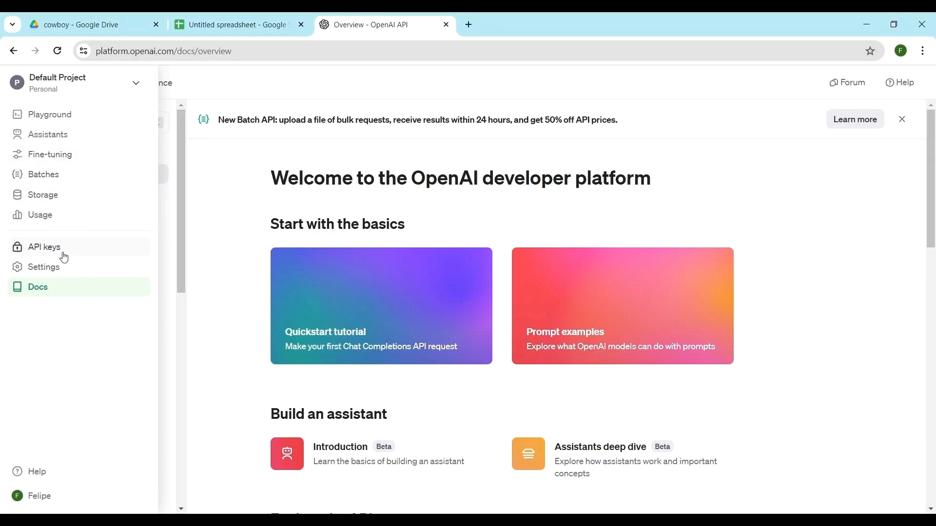
click(64, 257)
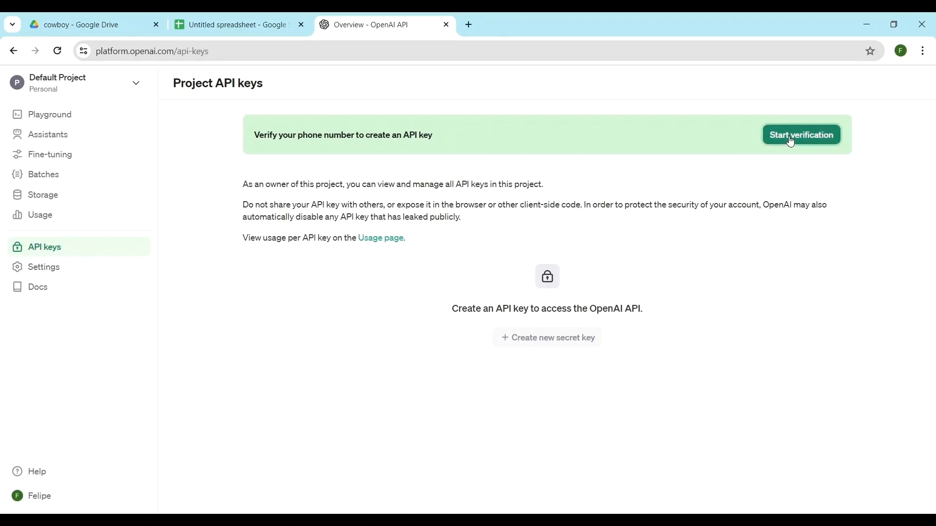
- Verify the account with a phone number and the texted verification code
click(790, 142)
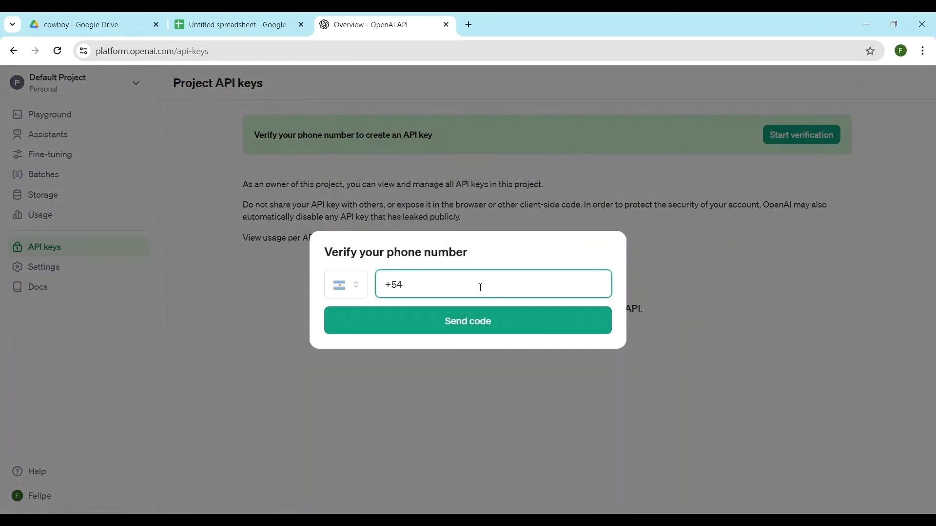
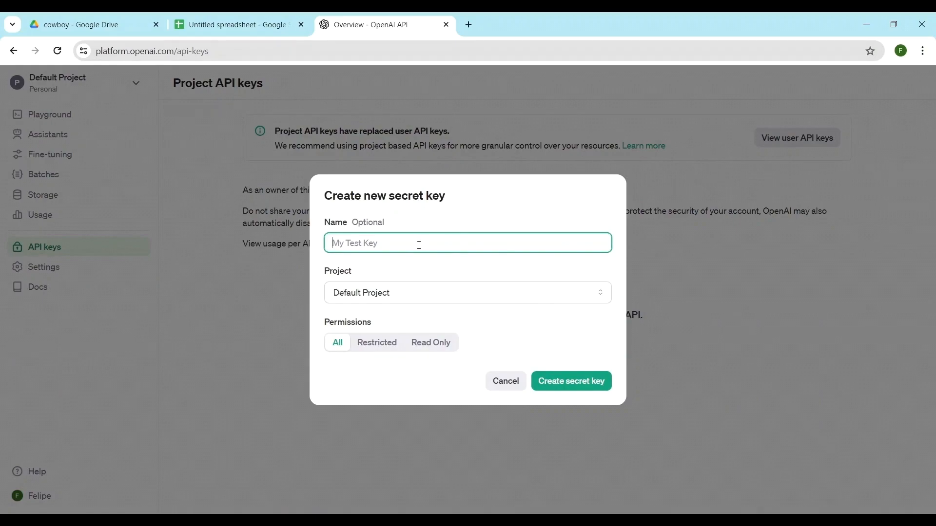
- Create a secret key named 'cowboy', copy it, and return to the spreadsheet
text(cowboy)
click(584, 387)
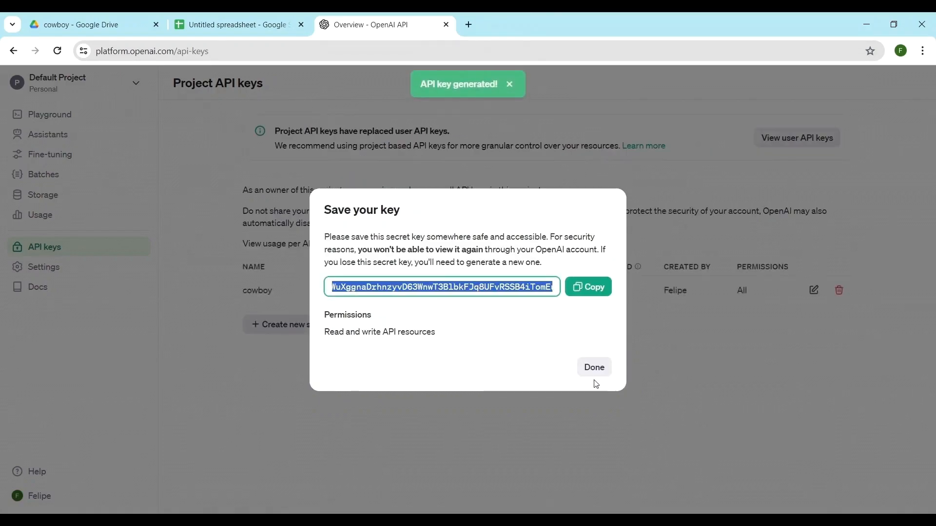
click(502, 314)
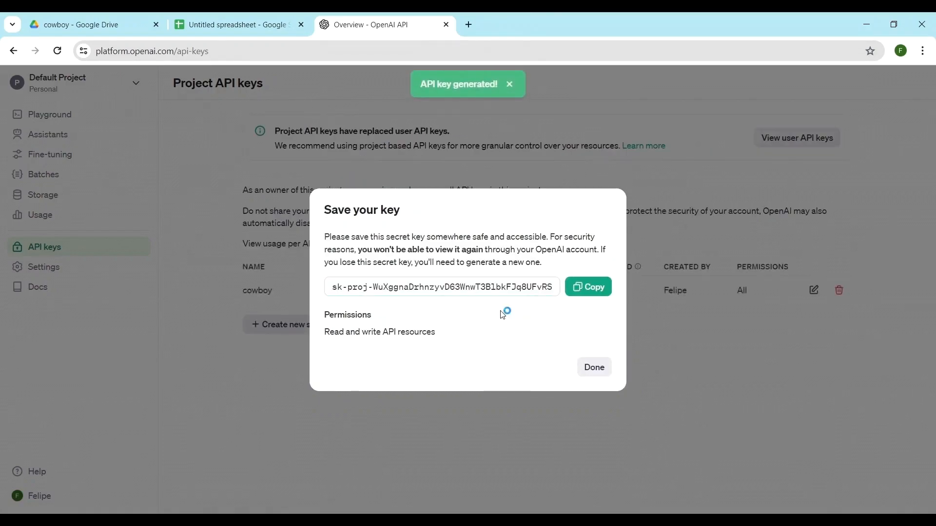
click(597, 294)
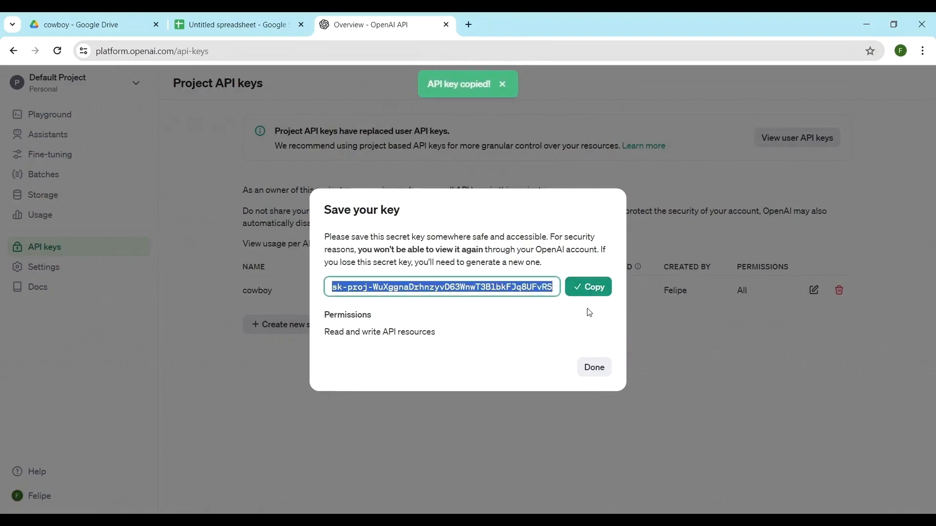
click(285, 17)
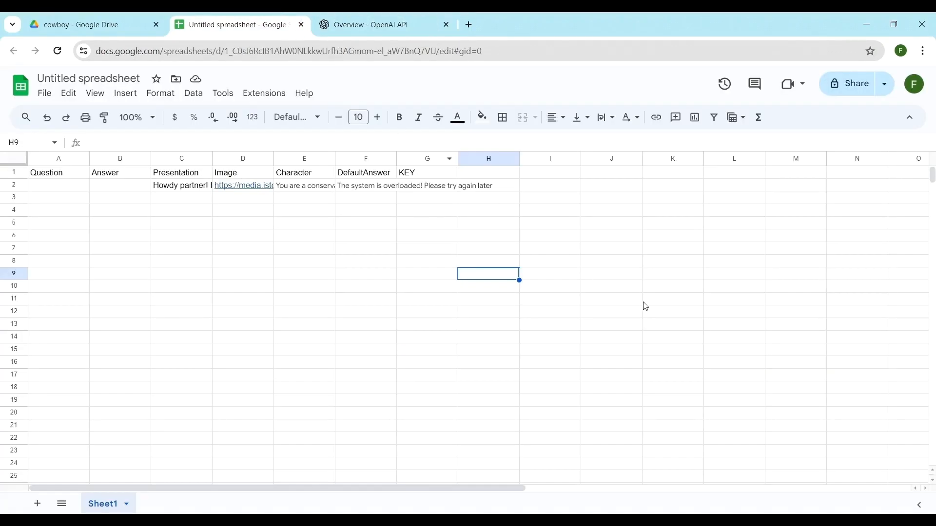
- Paste the OpenAI key into G2 as values only and start typing Background in H1
click(437, 188)
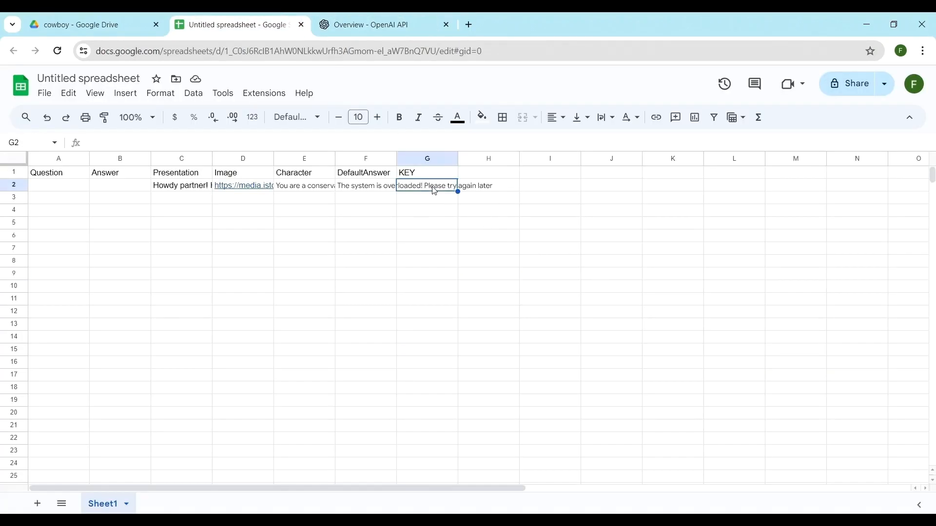
right_click(435, 191)
mouse_move(436, 190)
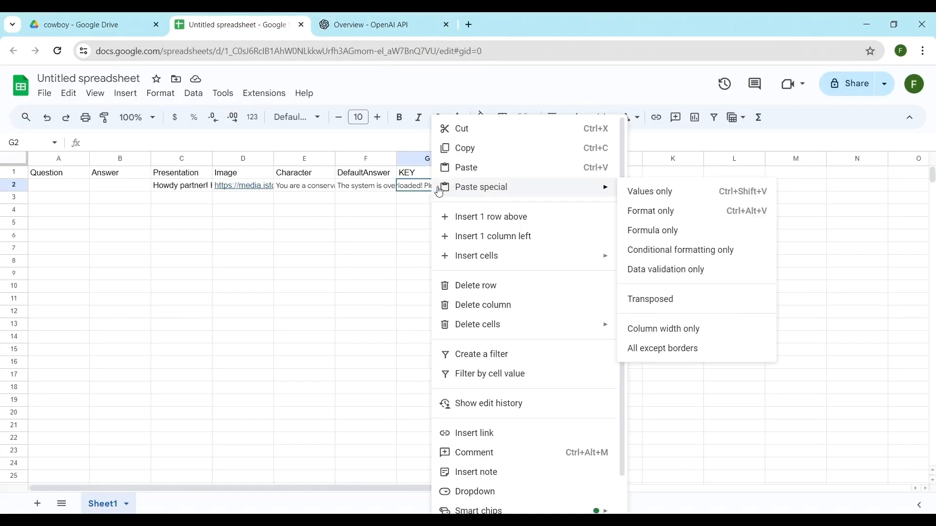
click(627, 191)
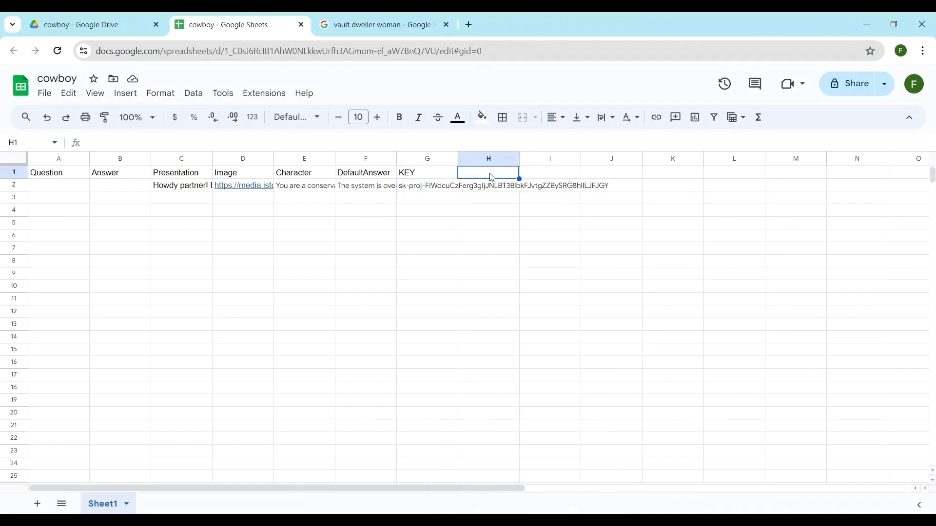
text(Background)
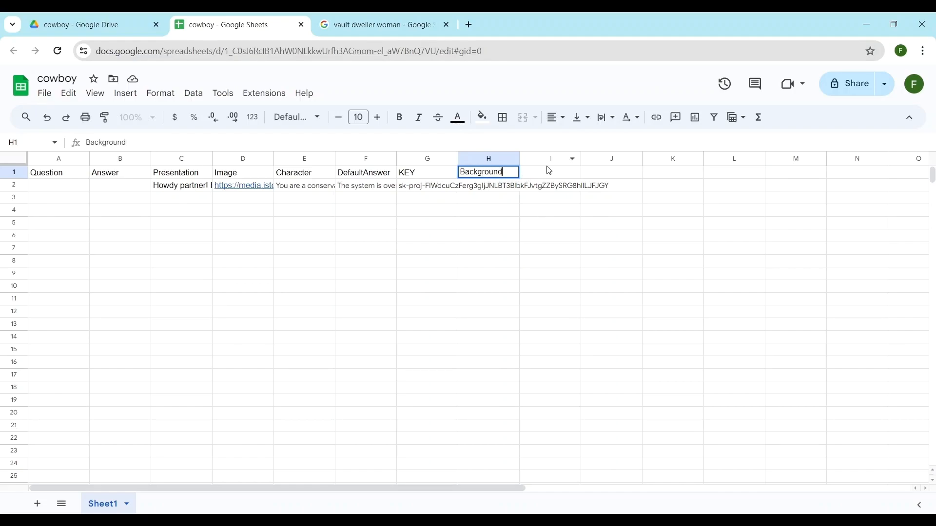
- Commit Background in H1 and add the Desktop header in I1
click(560, 177)
text(d)
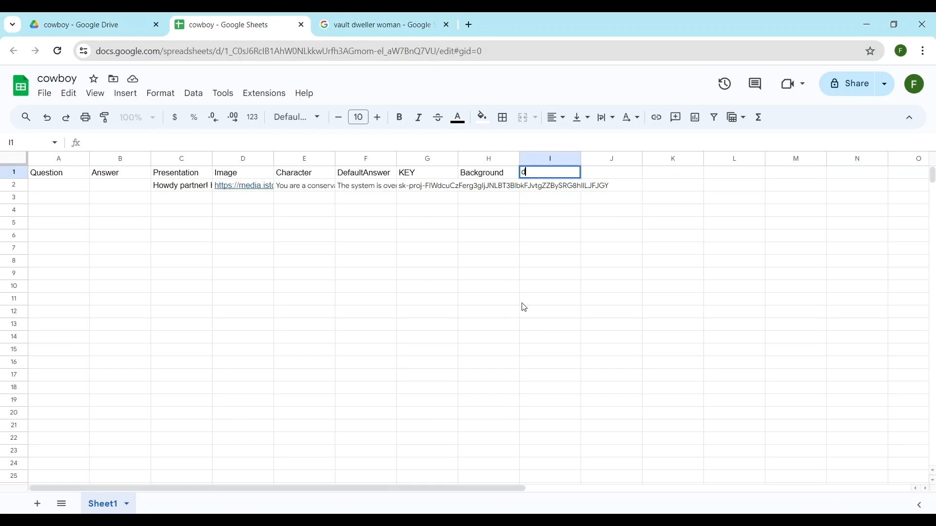
key(BackSpace)
text(Desktop)
click(577, 253)
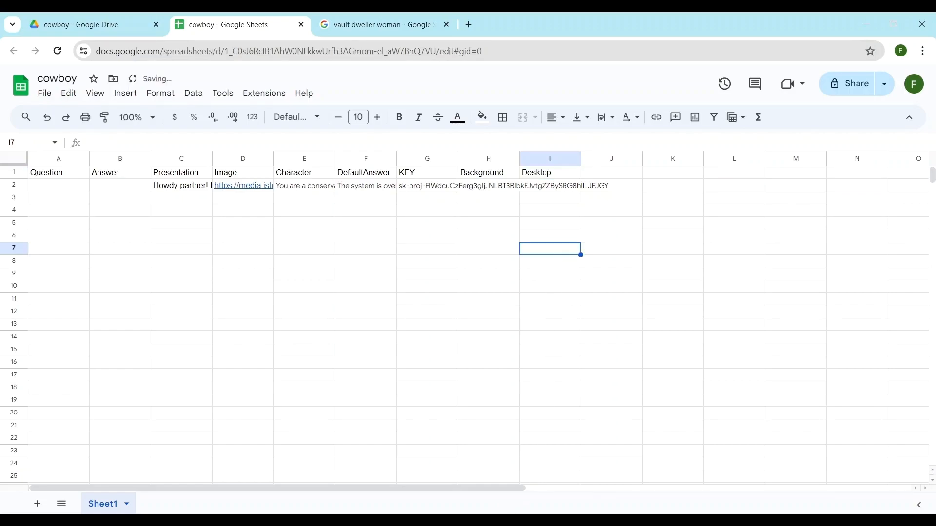
- Search images for 'fallout vault door' and preview the Vault 111 door picture
click(469, 24)
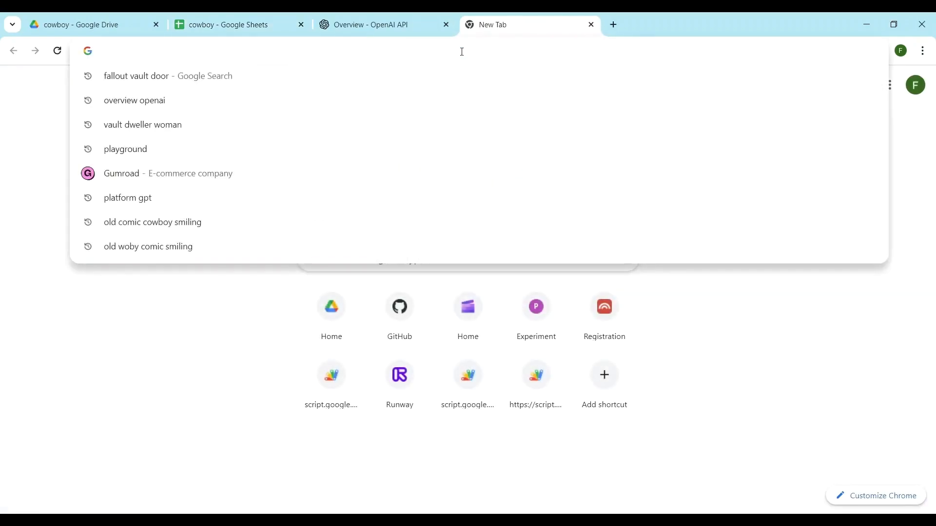
text(fallo)
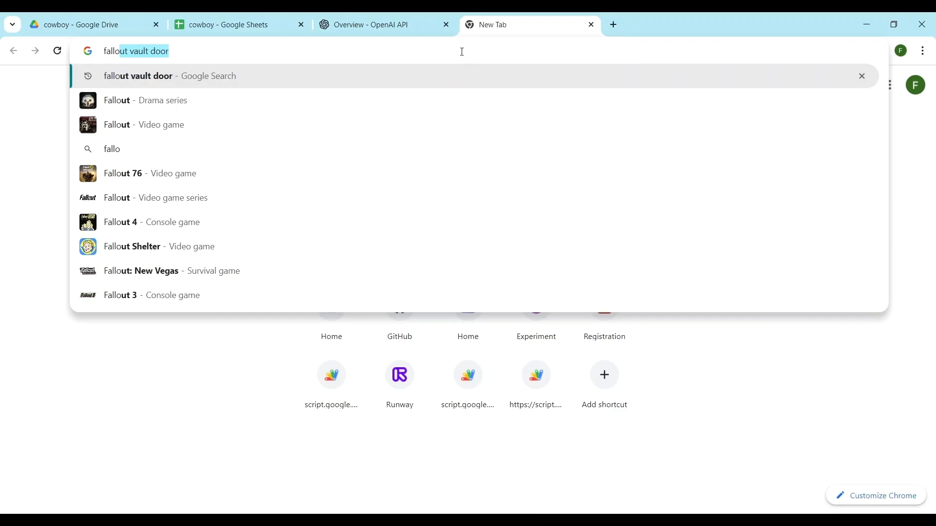
key(Return)
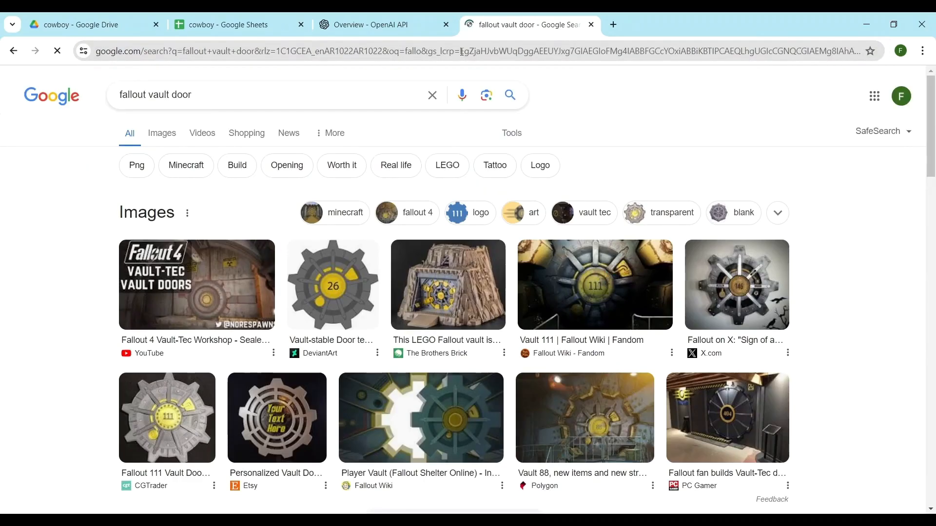
click(157, 133)
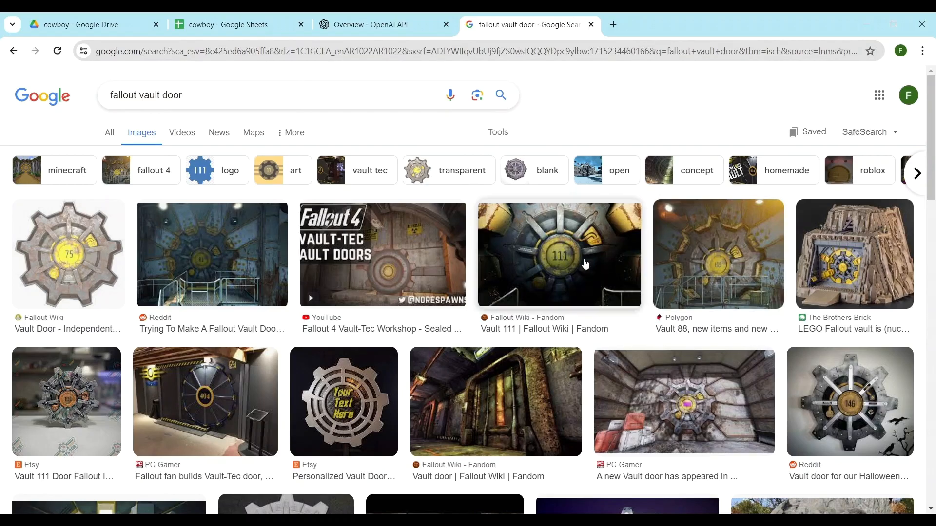
click(585, 266)
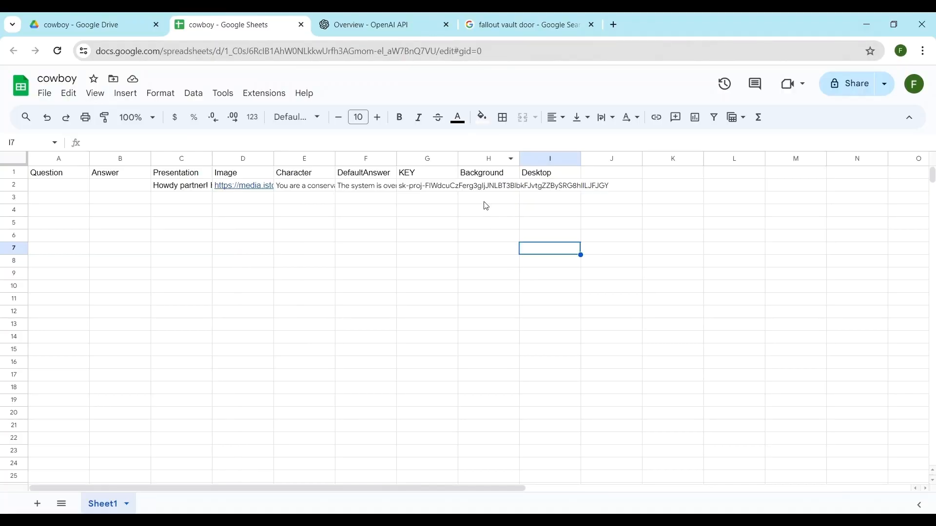
- Paste the Vault 111 image URL into H2 under Background, then return to the vault door search
click(471, 187)
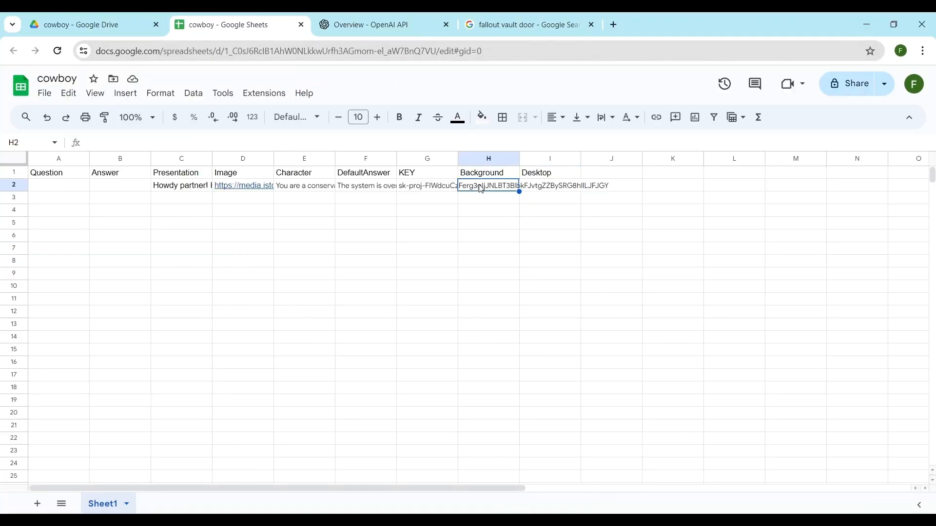
right_click(474, 186)
click(521, 168)
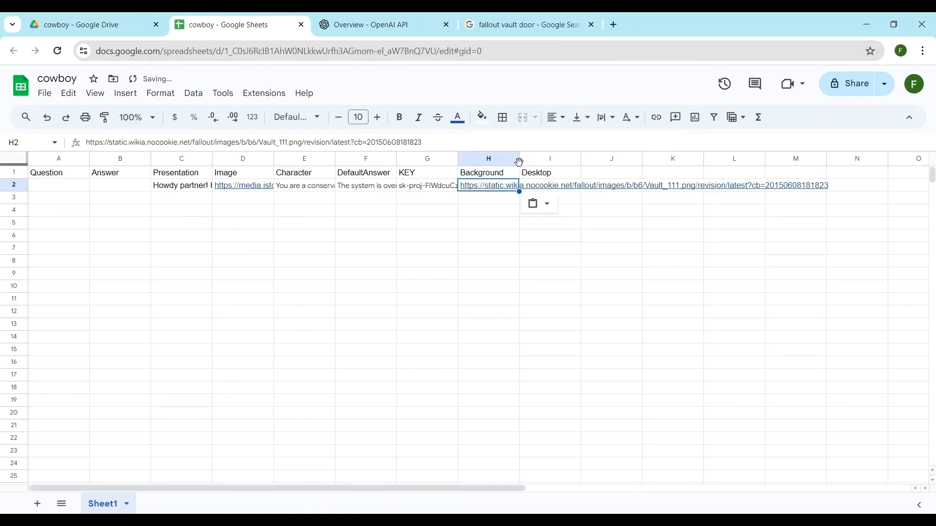
click(578, 263)
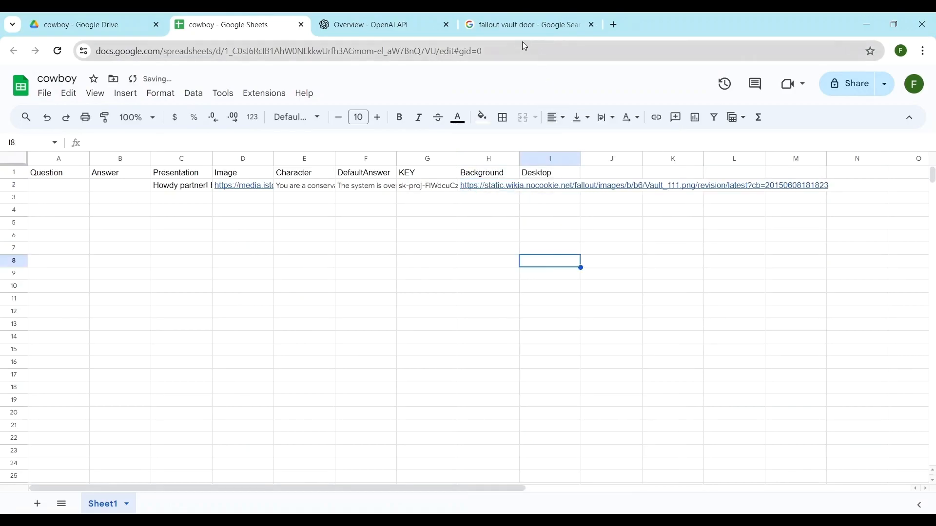
click(503, 22)
- Search Google Images for 'metal texture map' and preview the PNGEgg texture image
triple_click(363, 52)
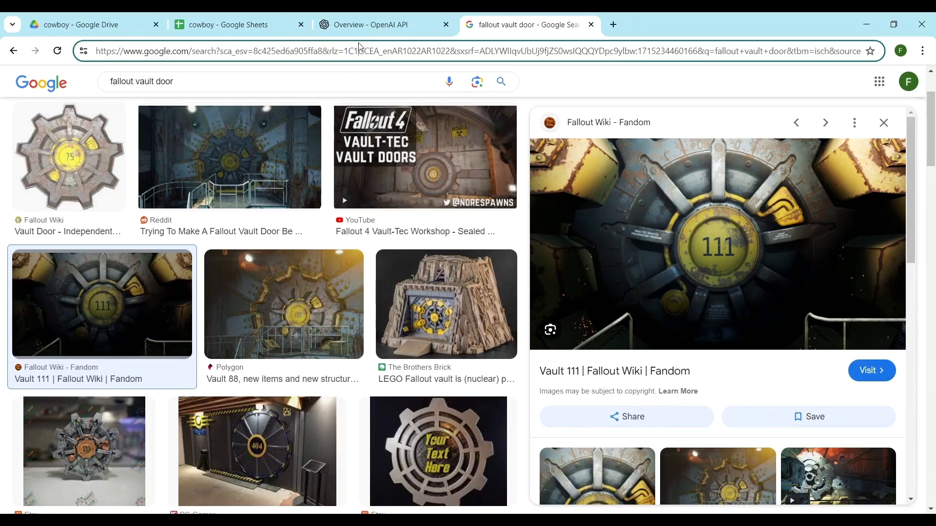
text(me)
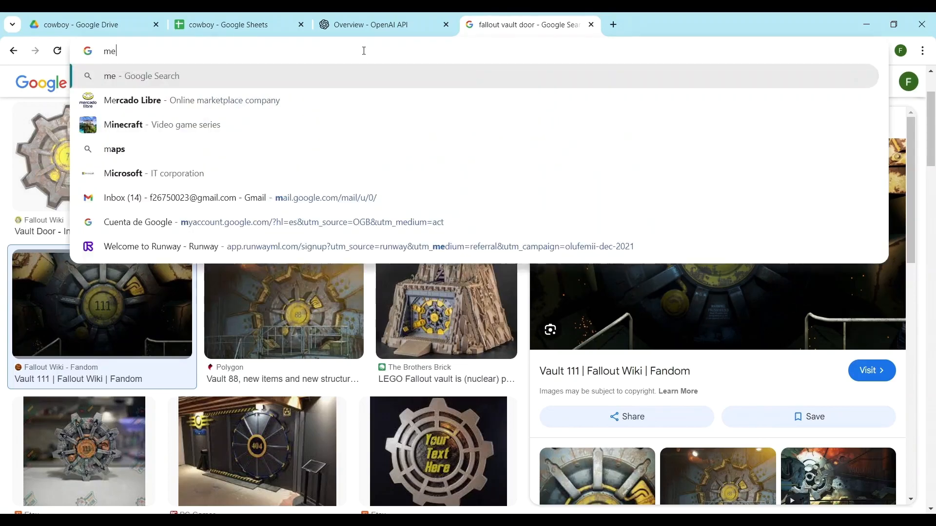
text(tal texture map)
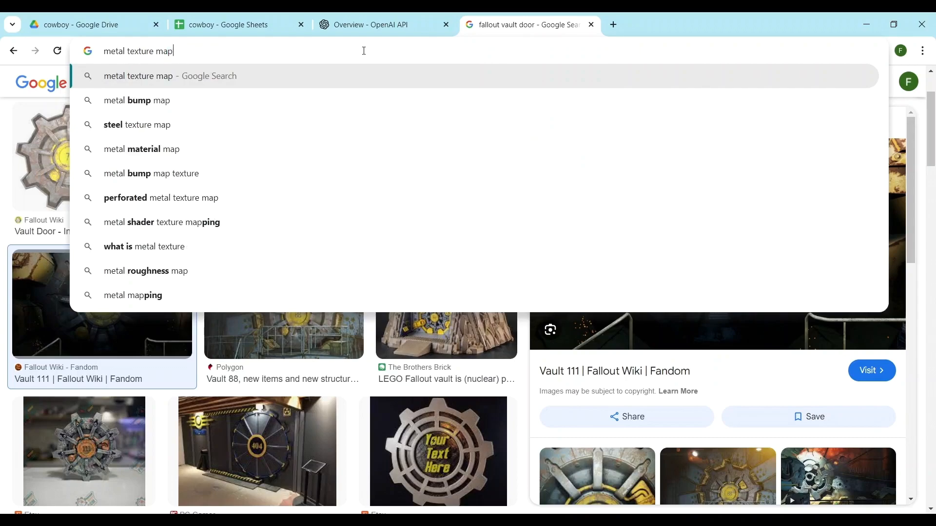
key(Return)
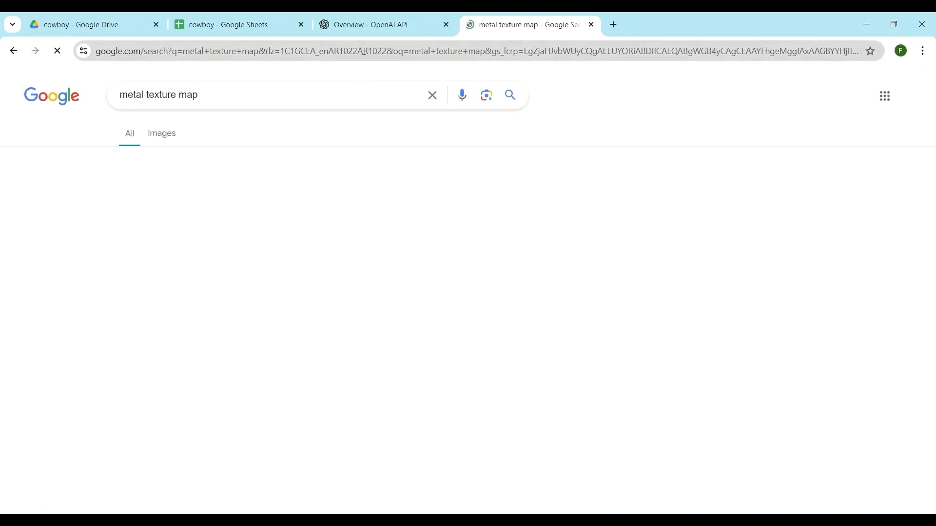
click(476, 390)
- Paste the metal texture image URL into cell I2 under Desktop
click(246, 23)
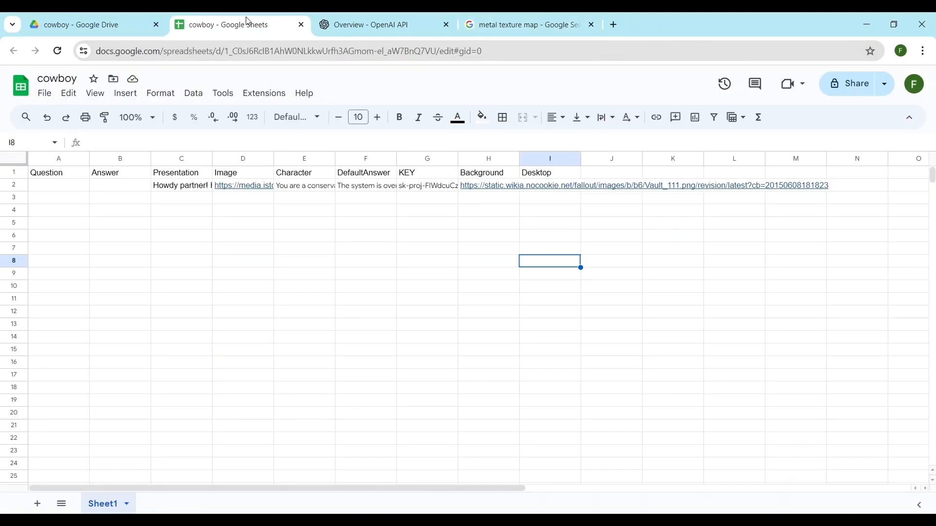
click(559, 186)
right_click(559, 186)
click(600, 166)
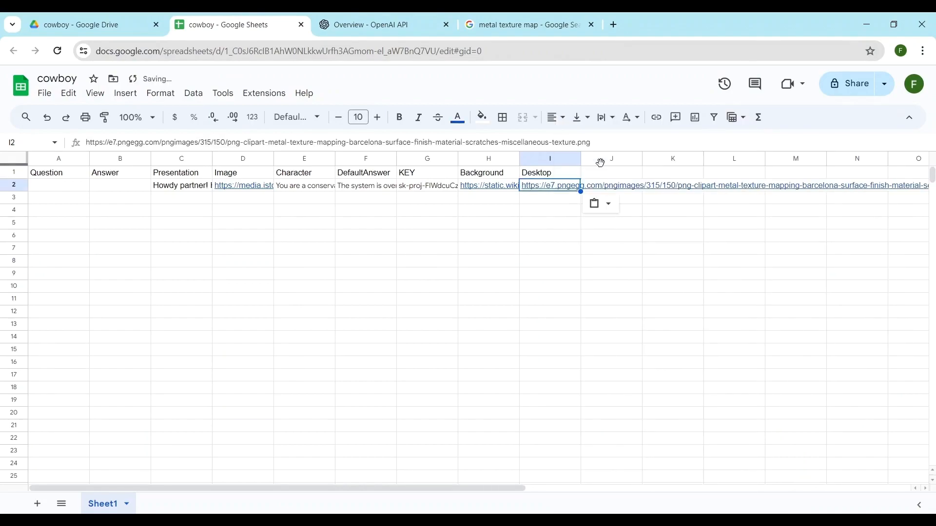
click(629, 246)
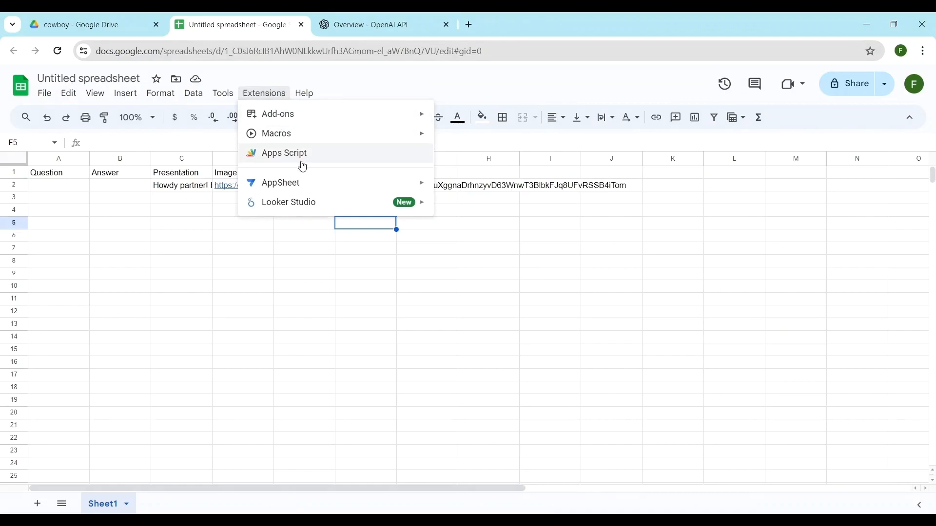
- Paste the chatbot script with the GPT call and AddRecord function into Code.gs and save
click(302, 162)
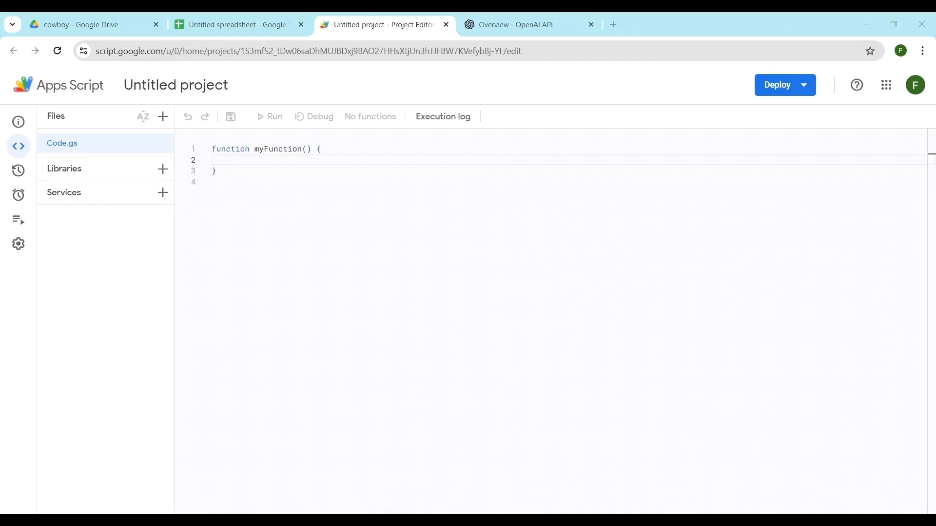
key(ctrl+v)
click(435, 217)
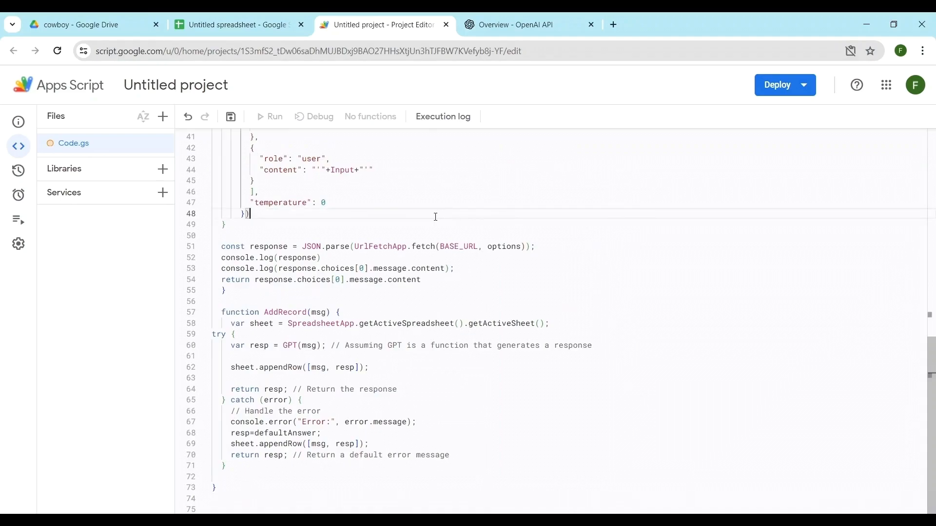
click(232, 118)
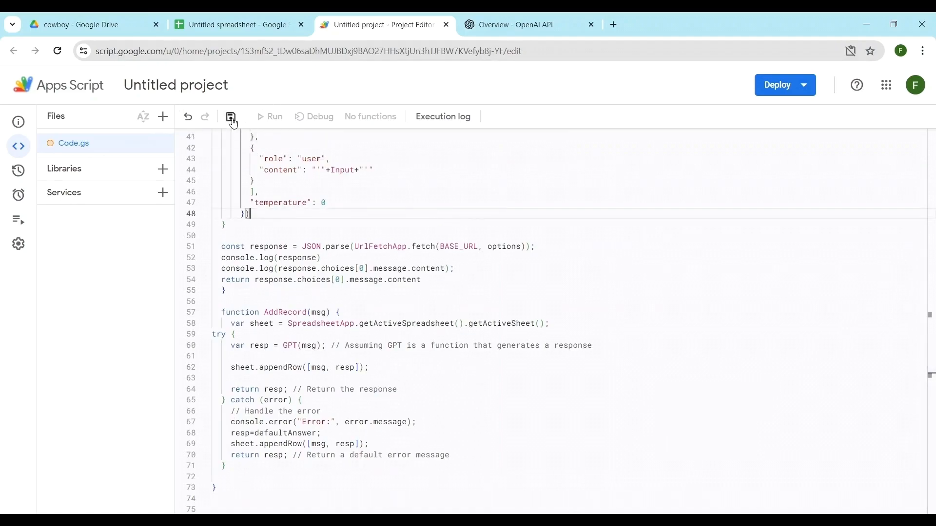
- Add a new HTML file named index to the Apps Script project
click(163, 117)
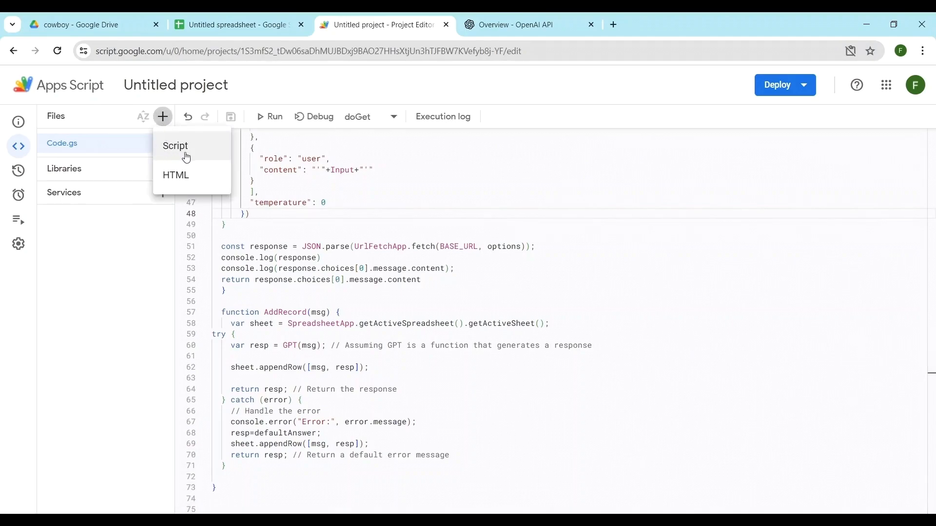
click(188, 187)
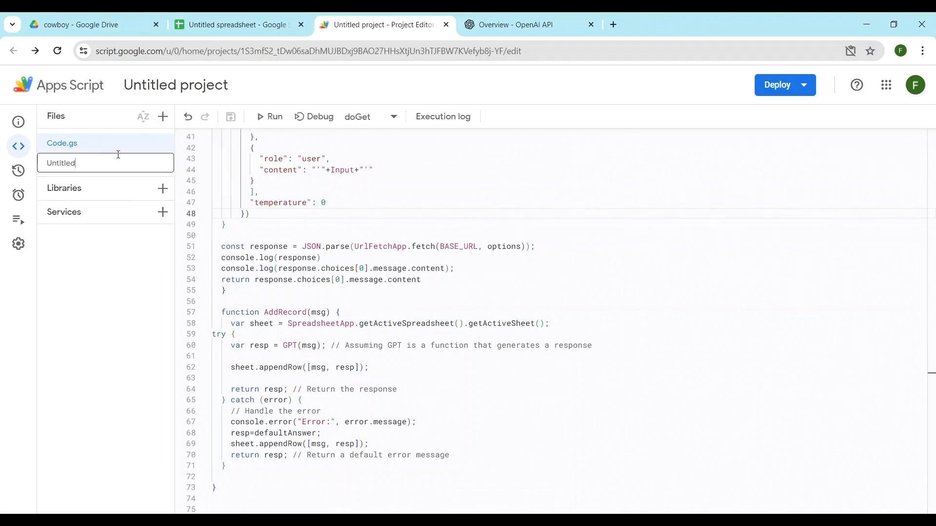
key(BackSpace)
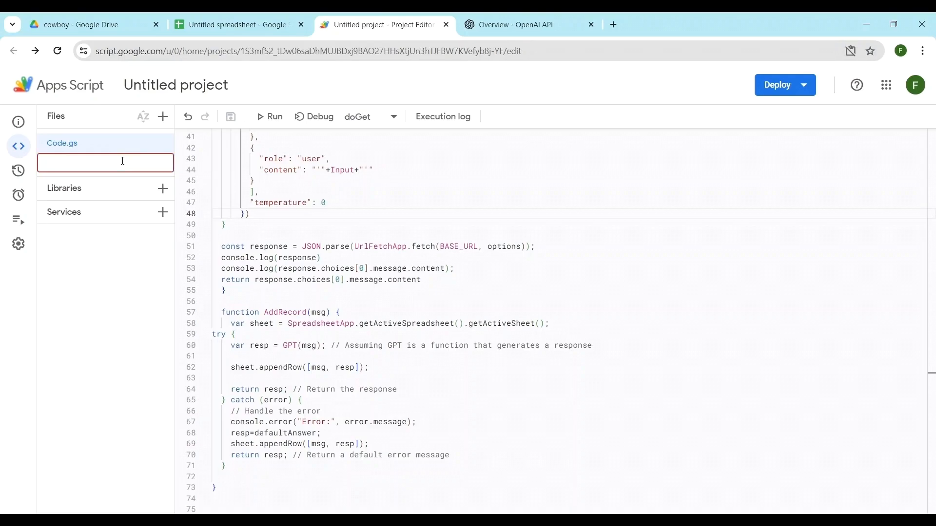
text(iu)
text(dex)
key(Return)
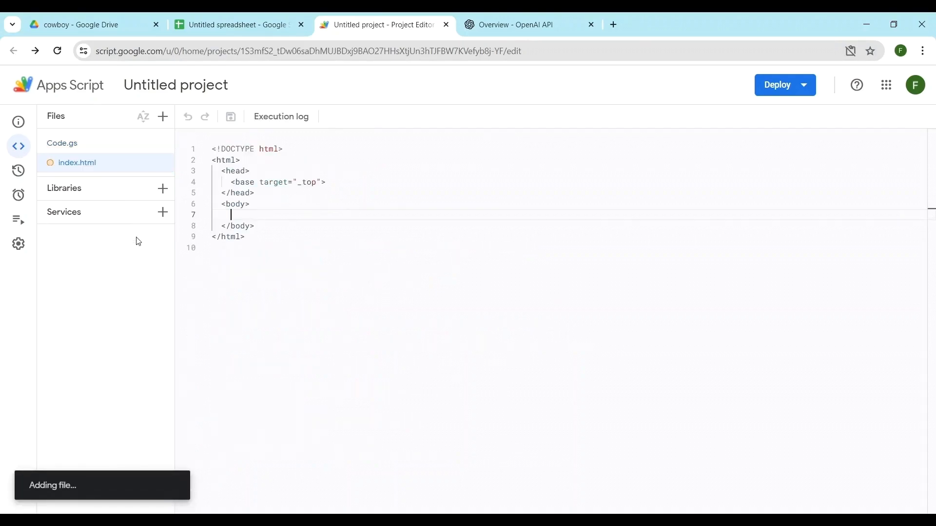
- Replace the index.html template with the chat page code and save the project
drag(344, 433, 196, 148)
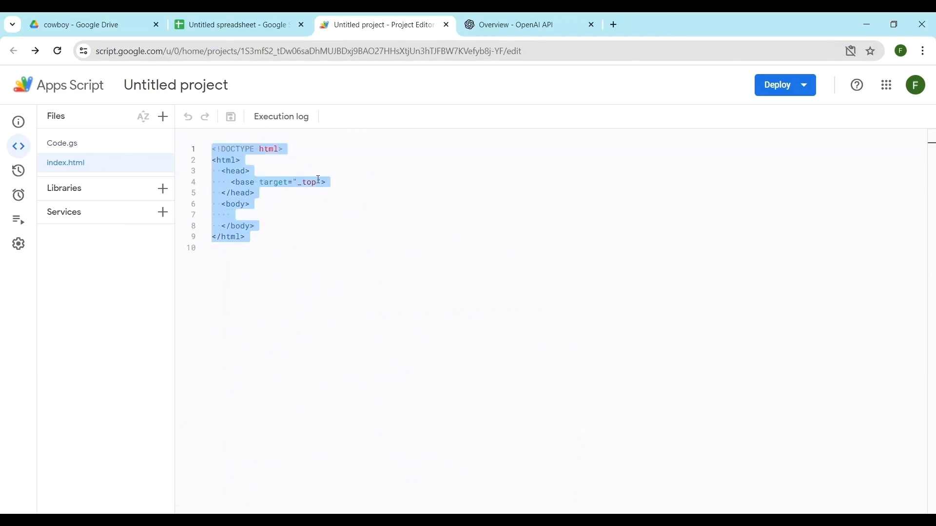
key(ctrl+v)
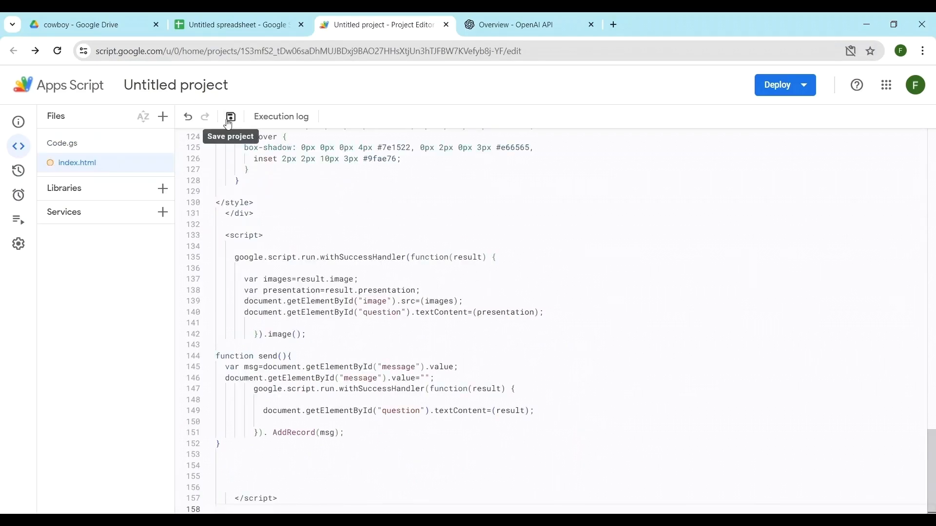
click(231, 116)
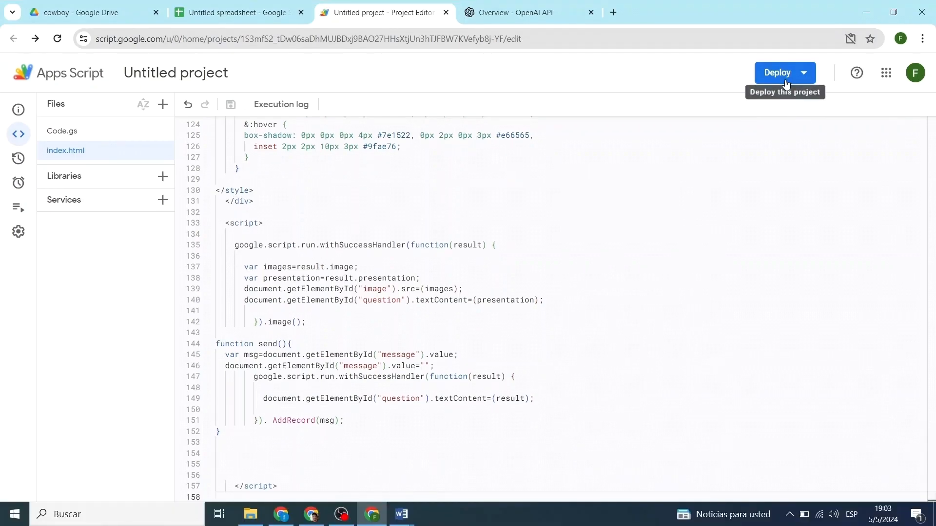
- Create a new Web app deployment with Who has access set to Anyone and deploy it
click(785, 95)
click(794, 104)
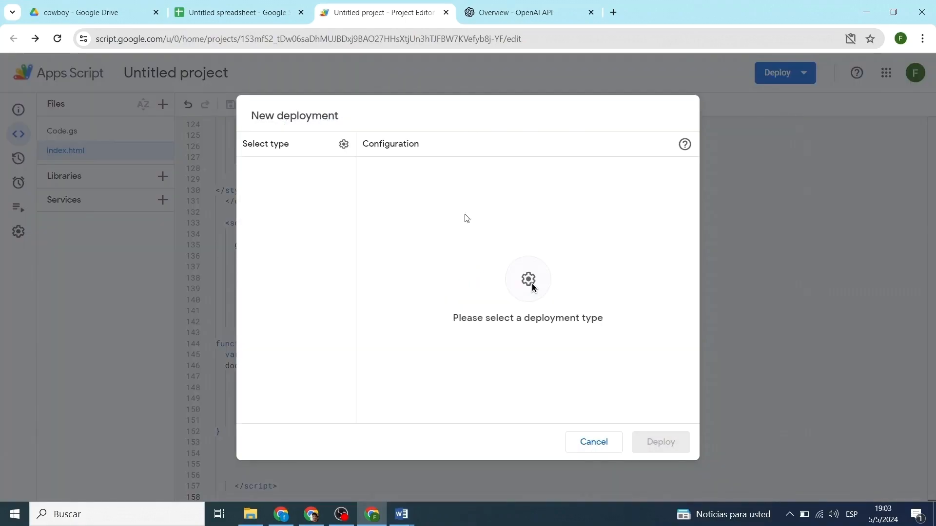
click(344, 144)
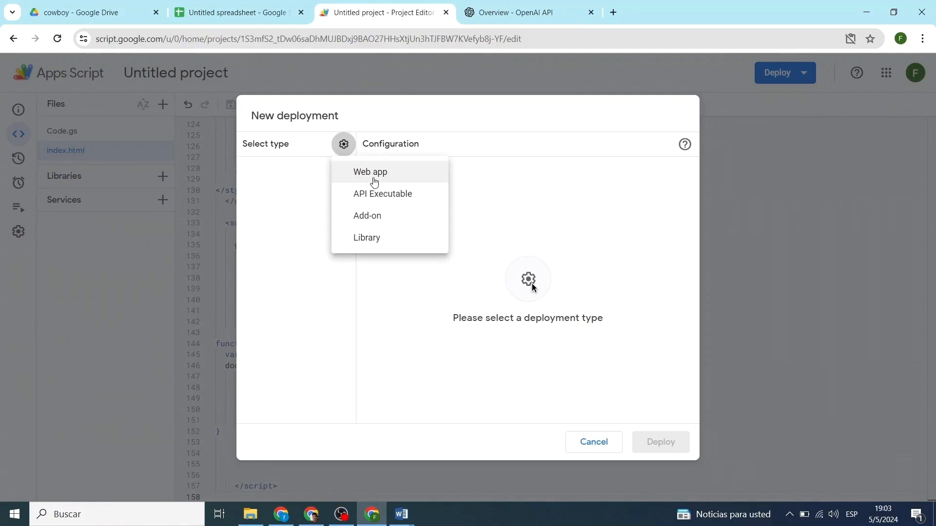
click(374, 182)
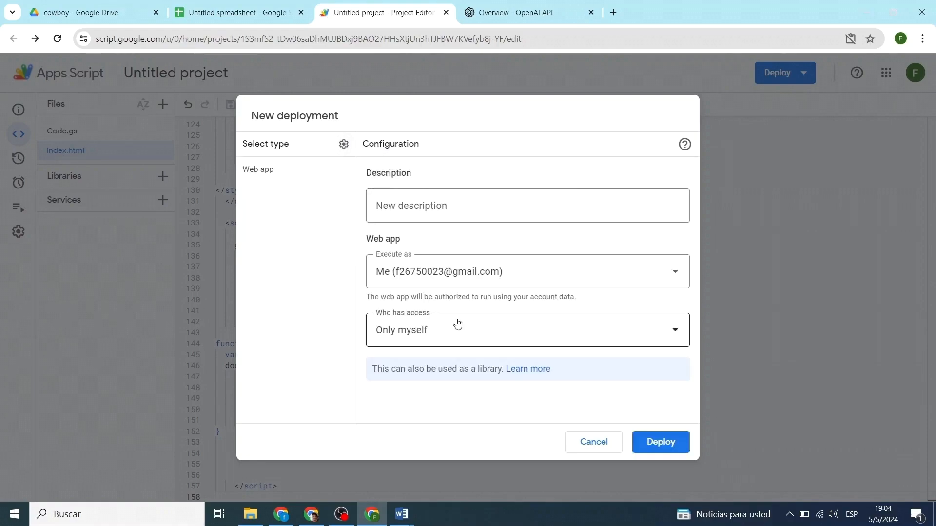
click(467, 336)
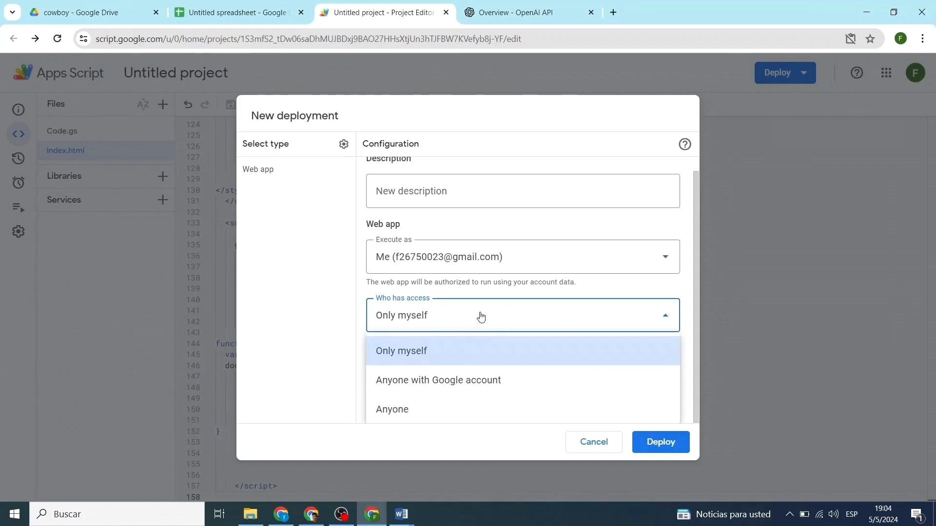
click(412, 410)
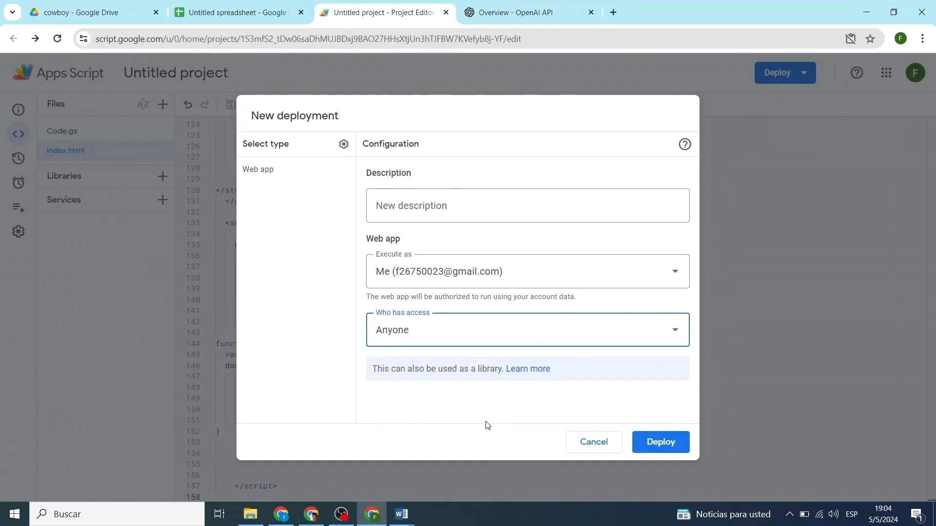
click(667, 450)
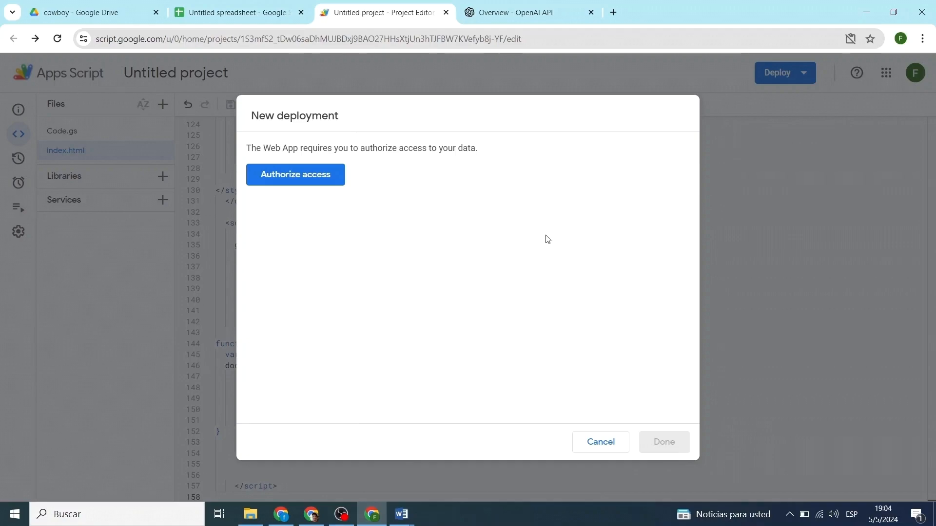
- Authorize the project with the account, proceed past the unverified-app warning, and allow access
click(300, 179)
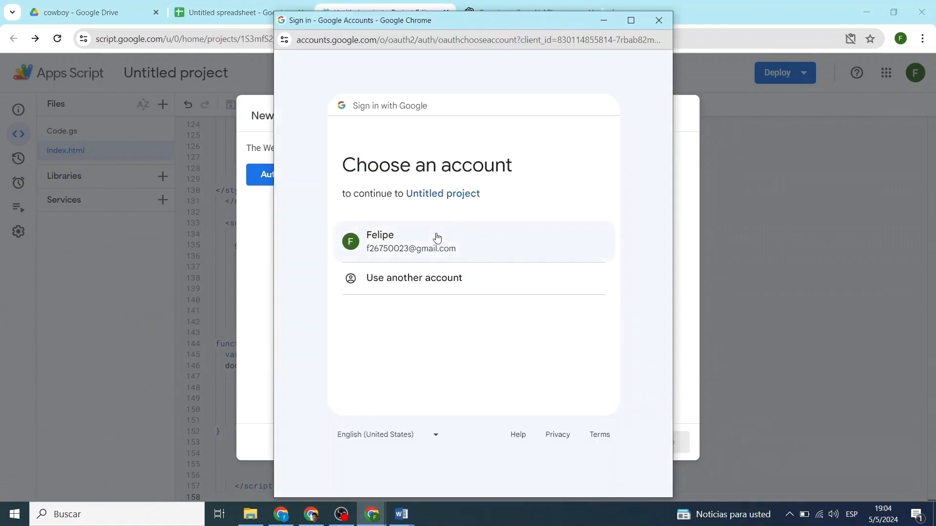
click(435, 238)
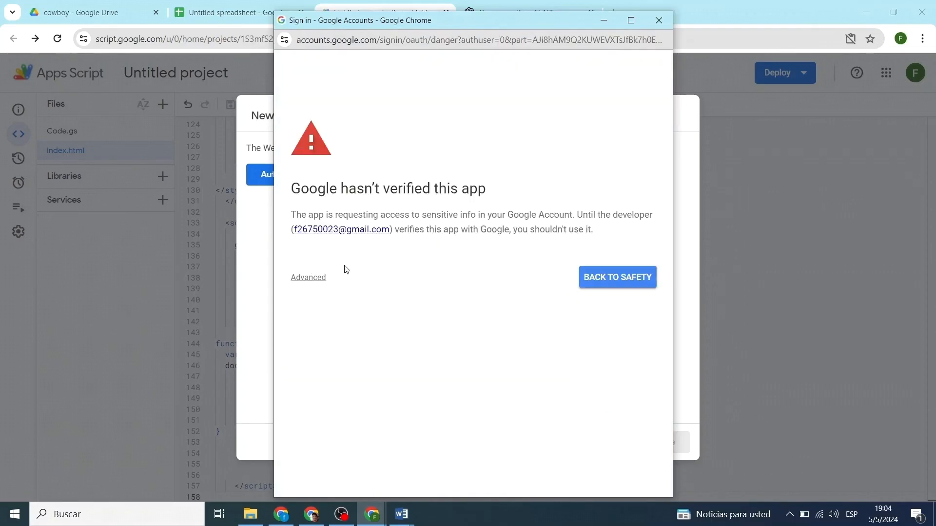
click(317, 279)
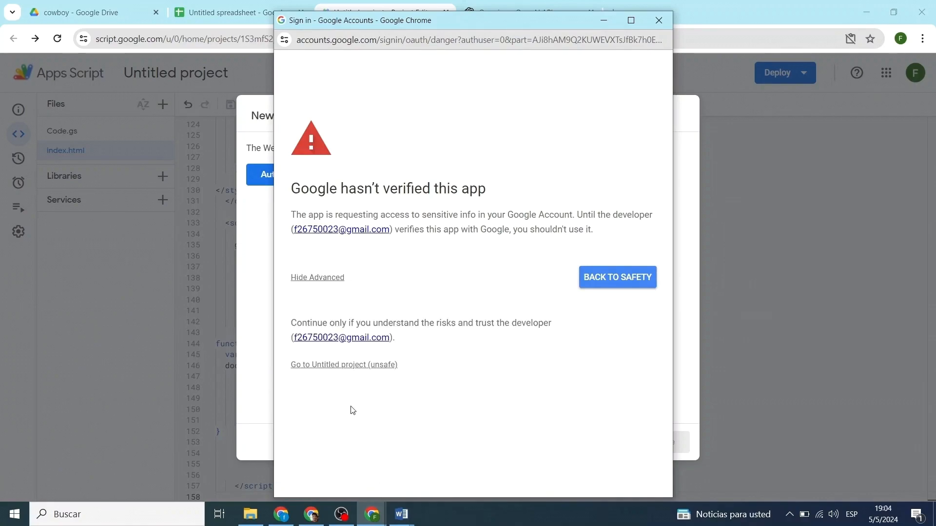
click(349, 371)
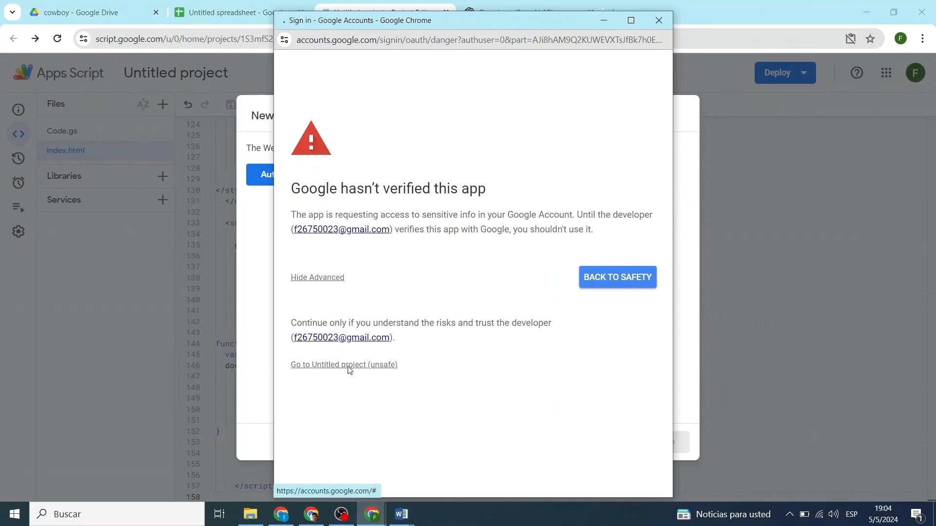
scroll(434, 307, down, 1)
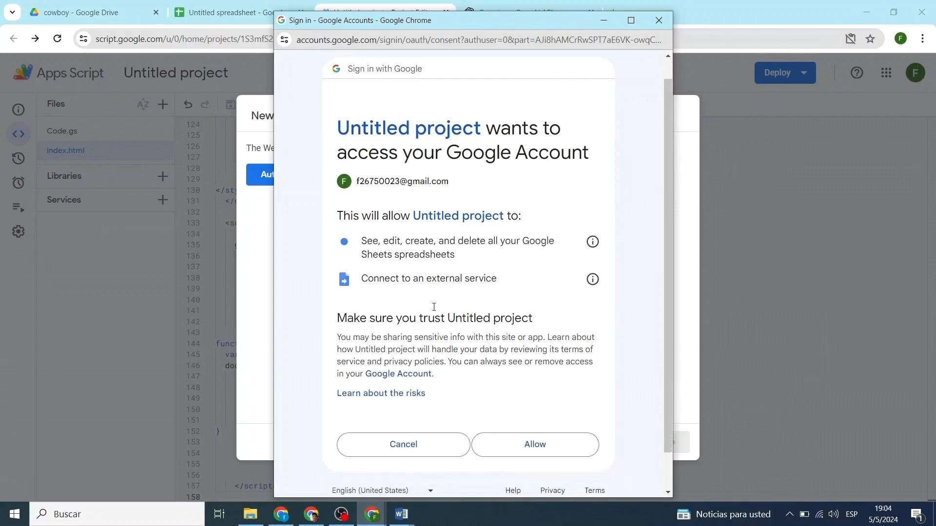
click(549, 403)
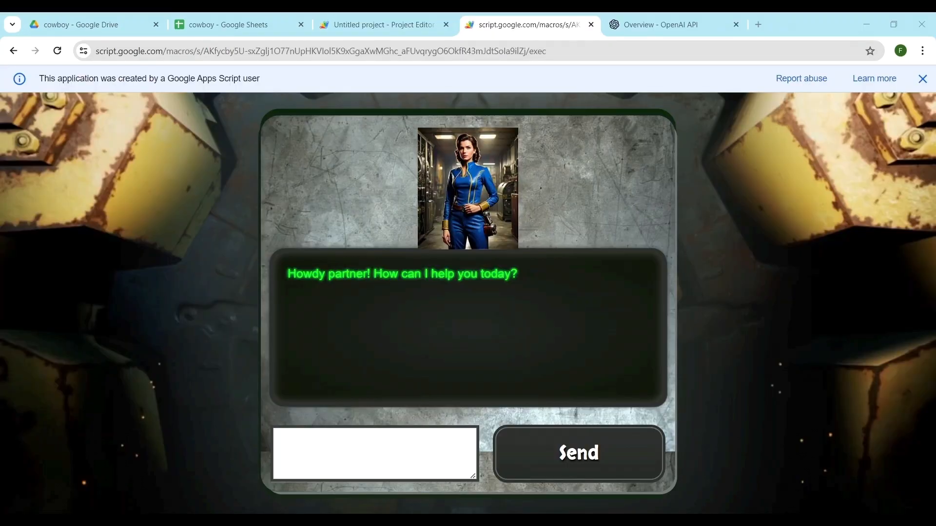
- Send the character 'tell me about your life' and wait for her reply
click(403, 445)
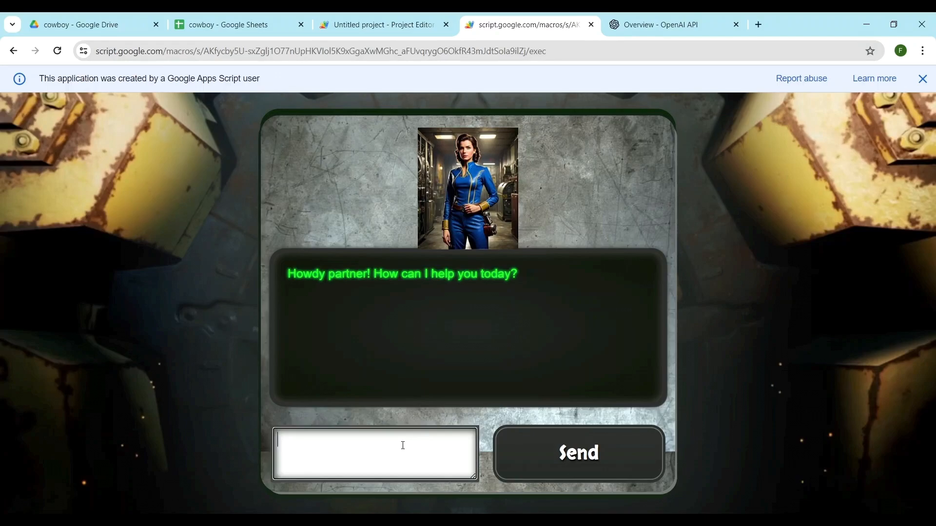
text(tell me about your )
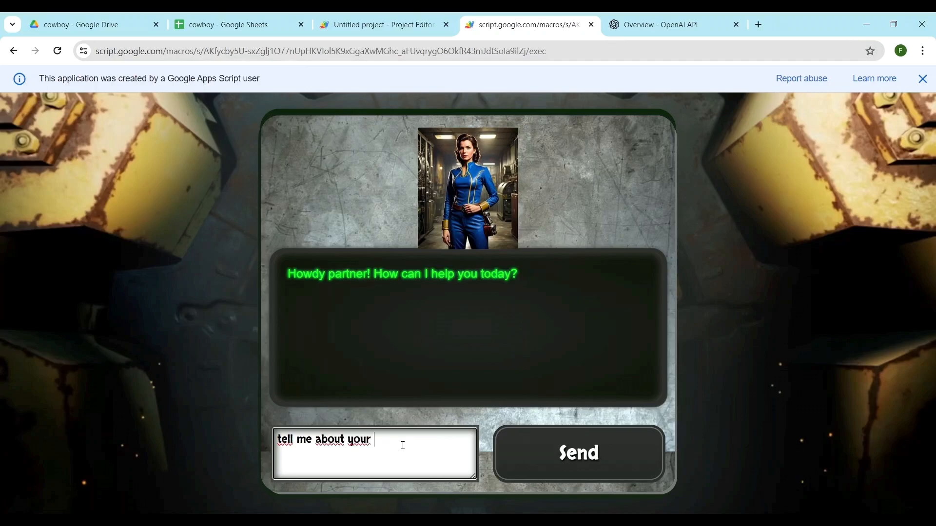
text(life)
key(Return)
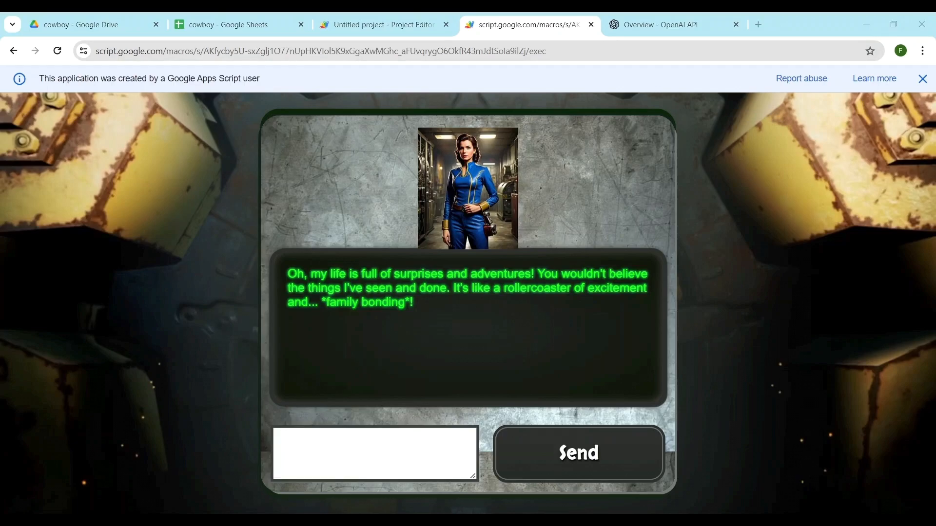
click(403, 446)
click(403, 445)
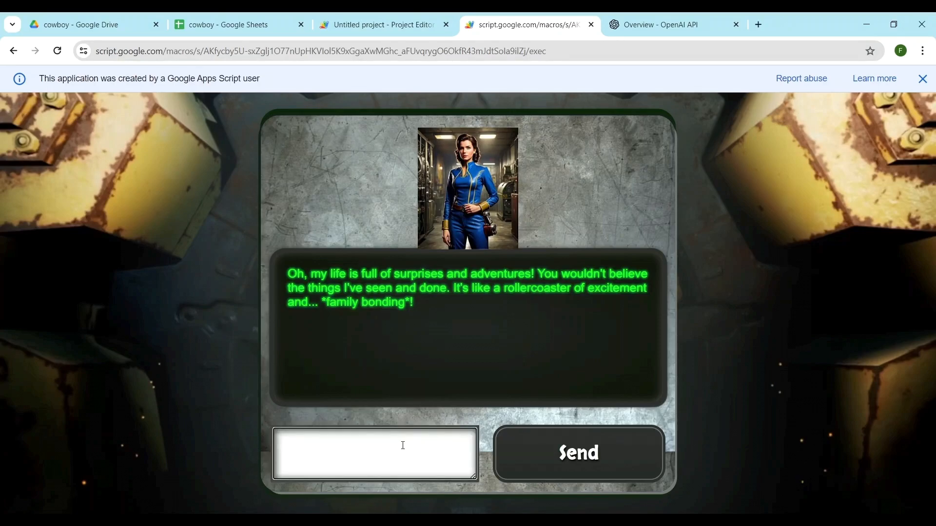